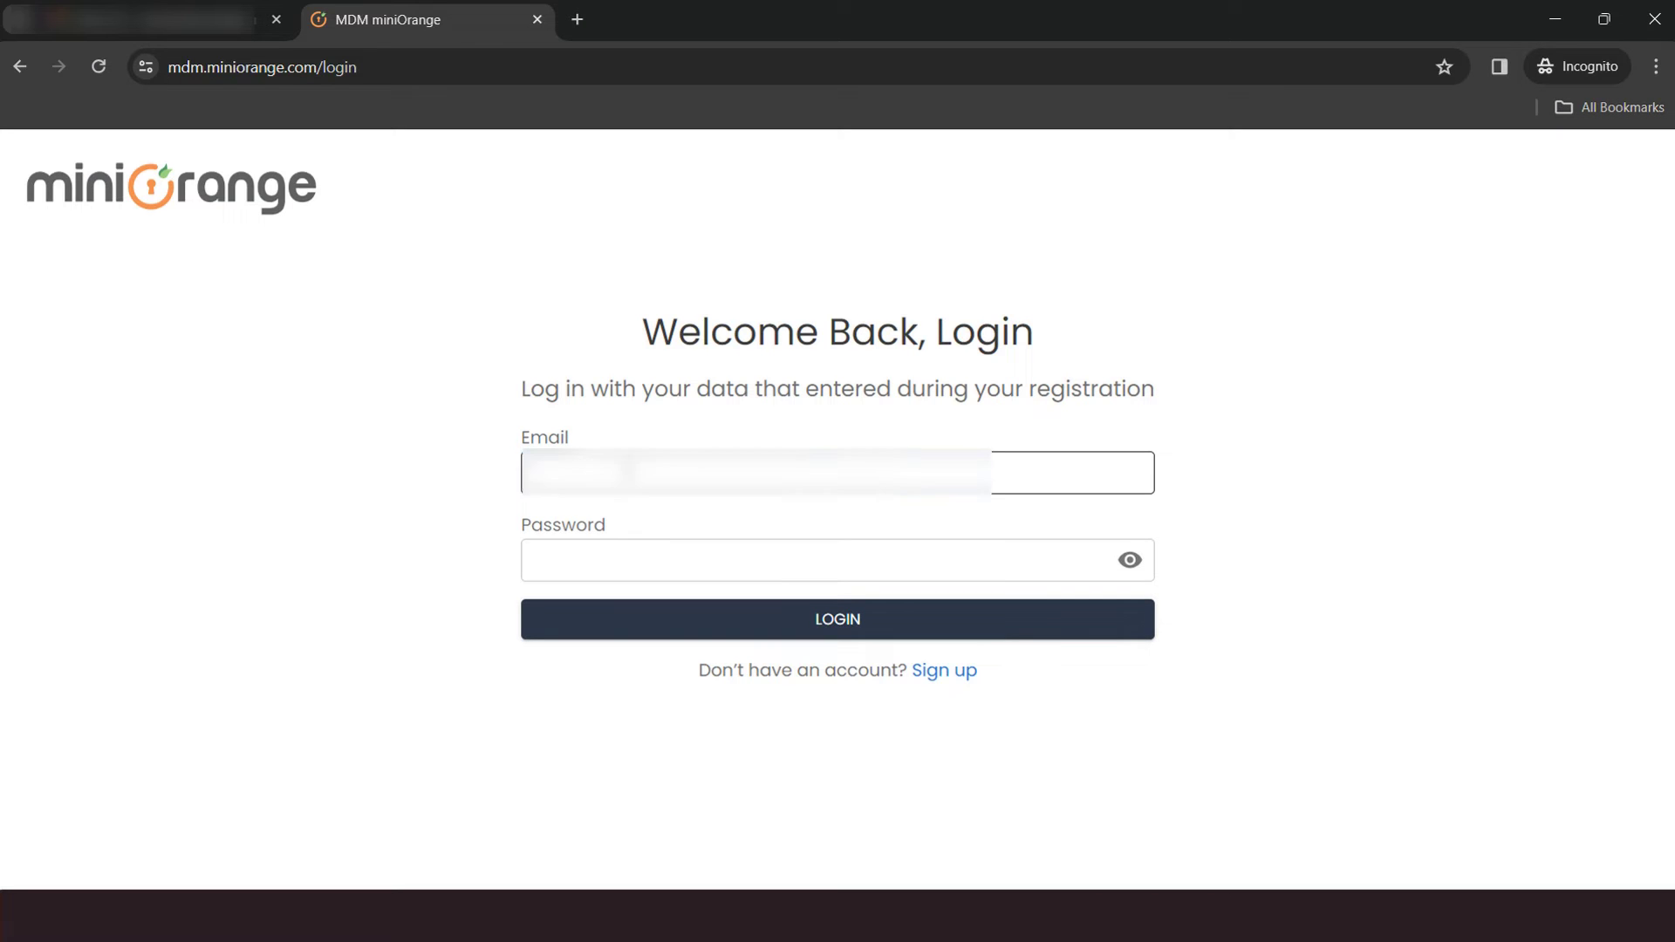
Log in to the miniOrange MDM admin account with the account password
{"action": "left_click", "coordinate": [614, 553]}
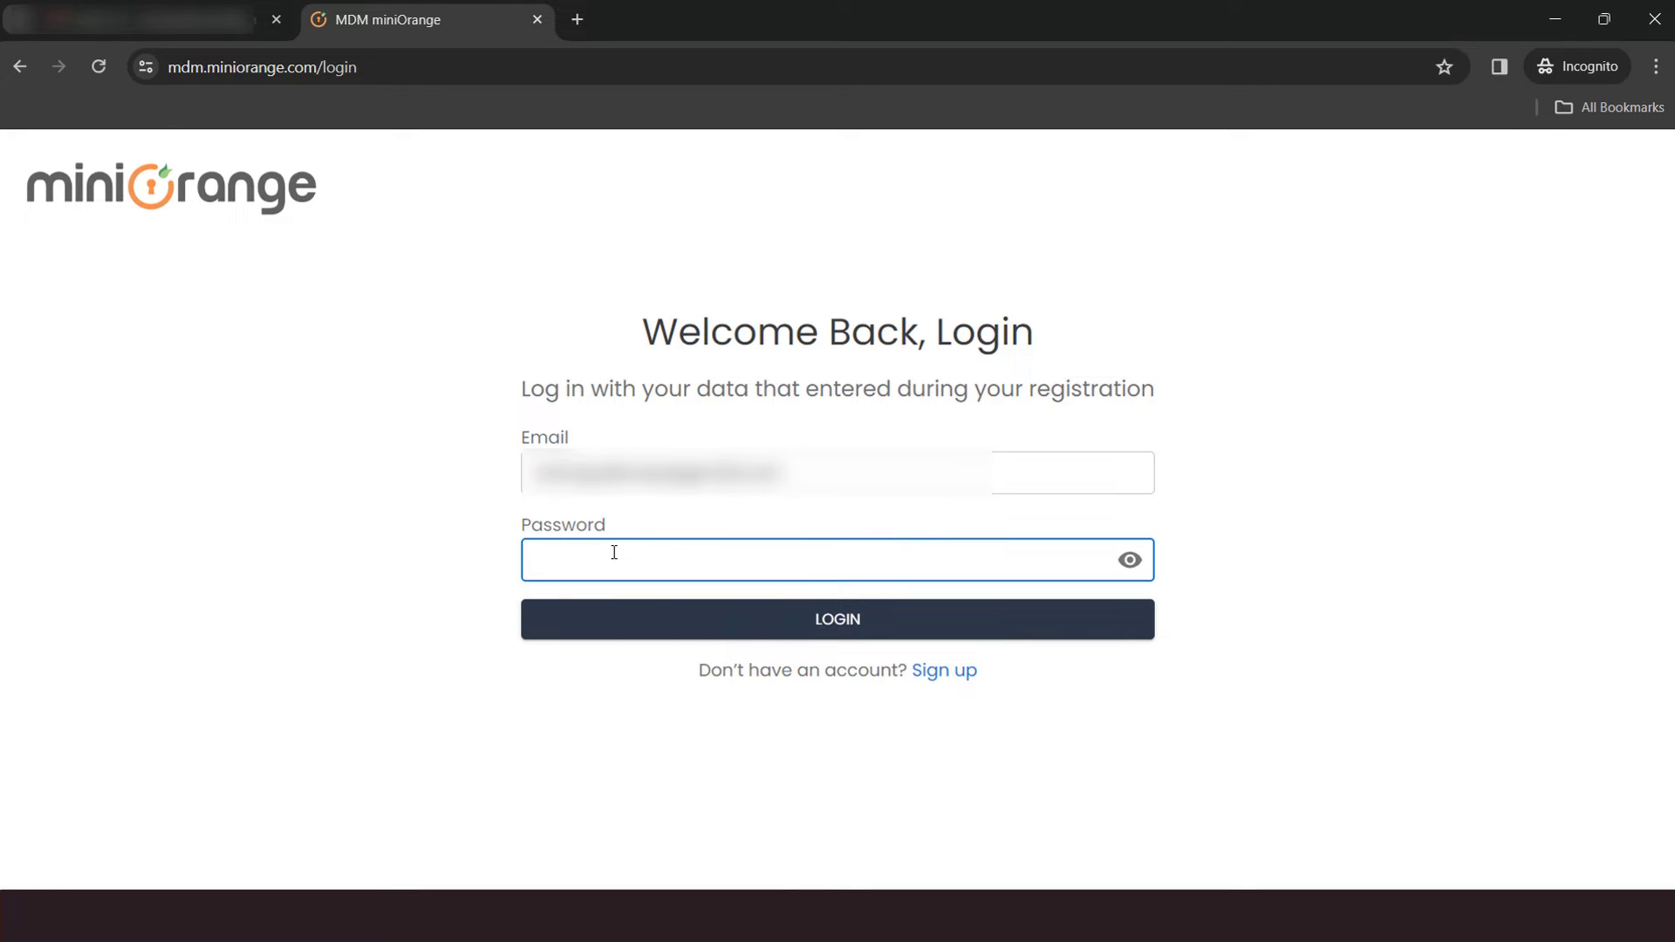
{"action": "type", "text": "•••••••••"}
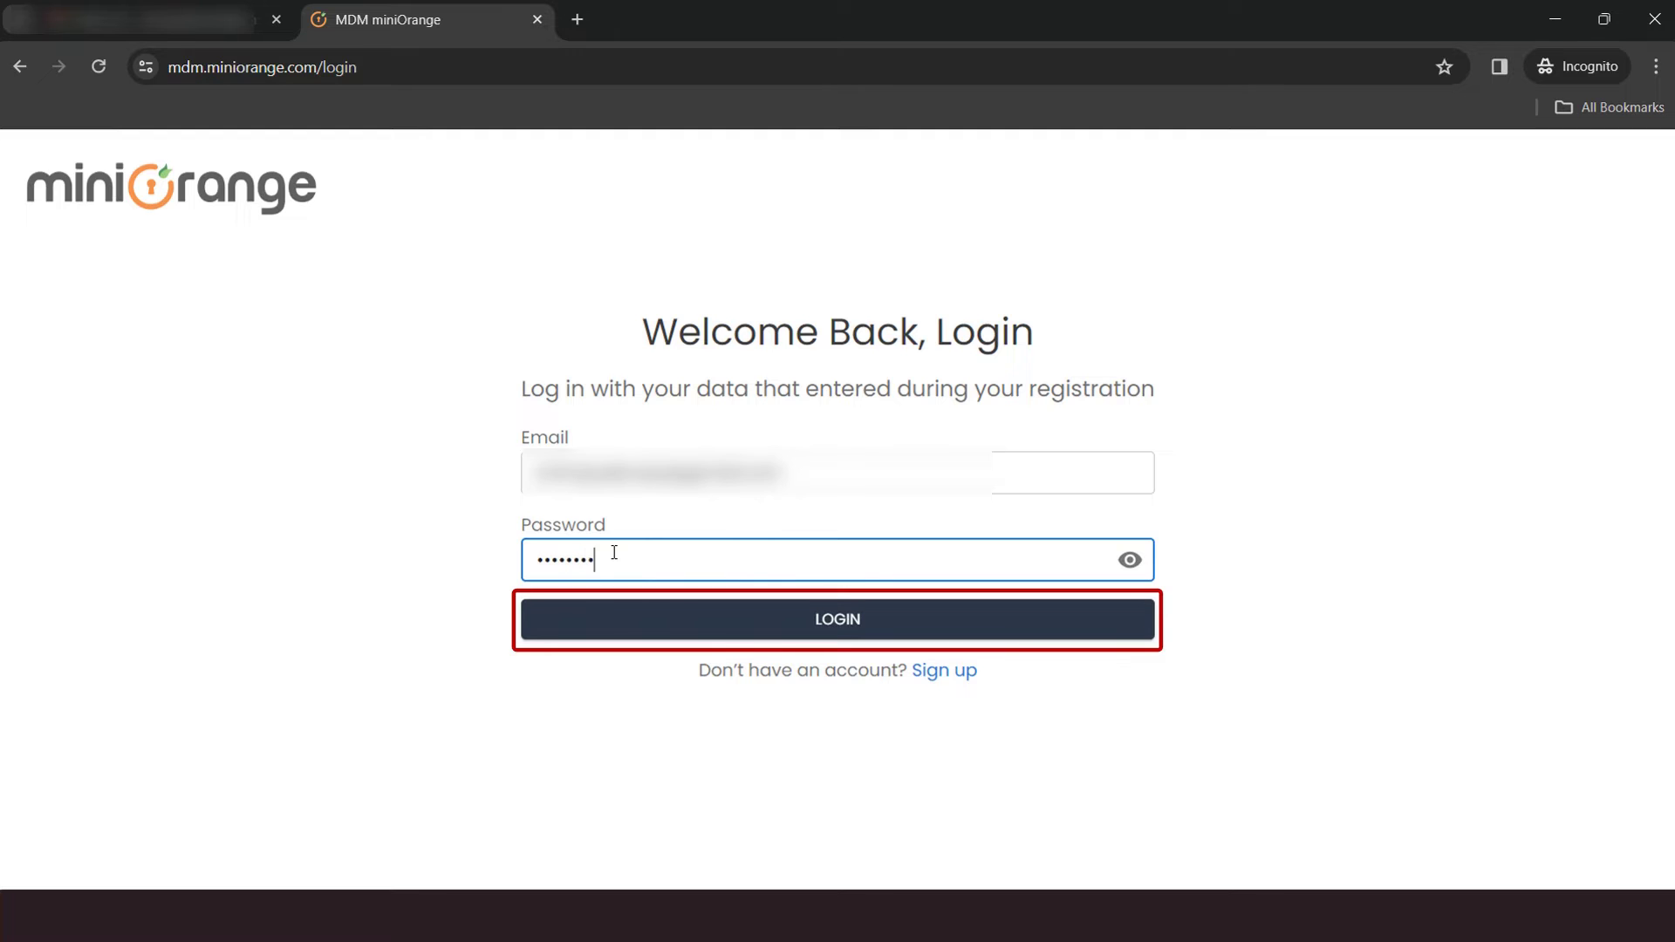
{"action": "key", "text": "Return"}
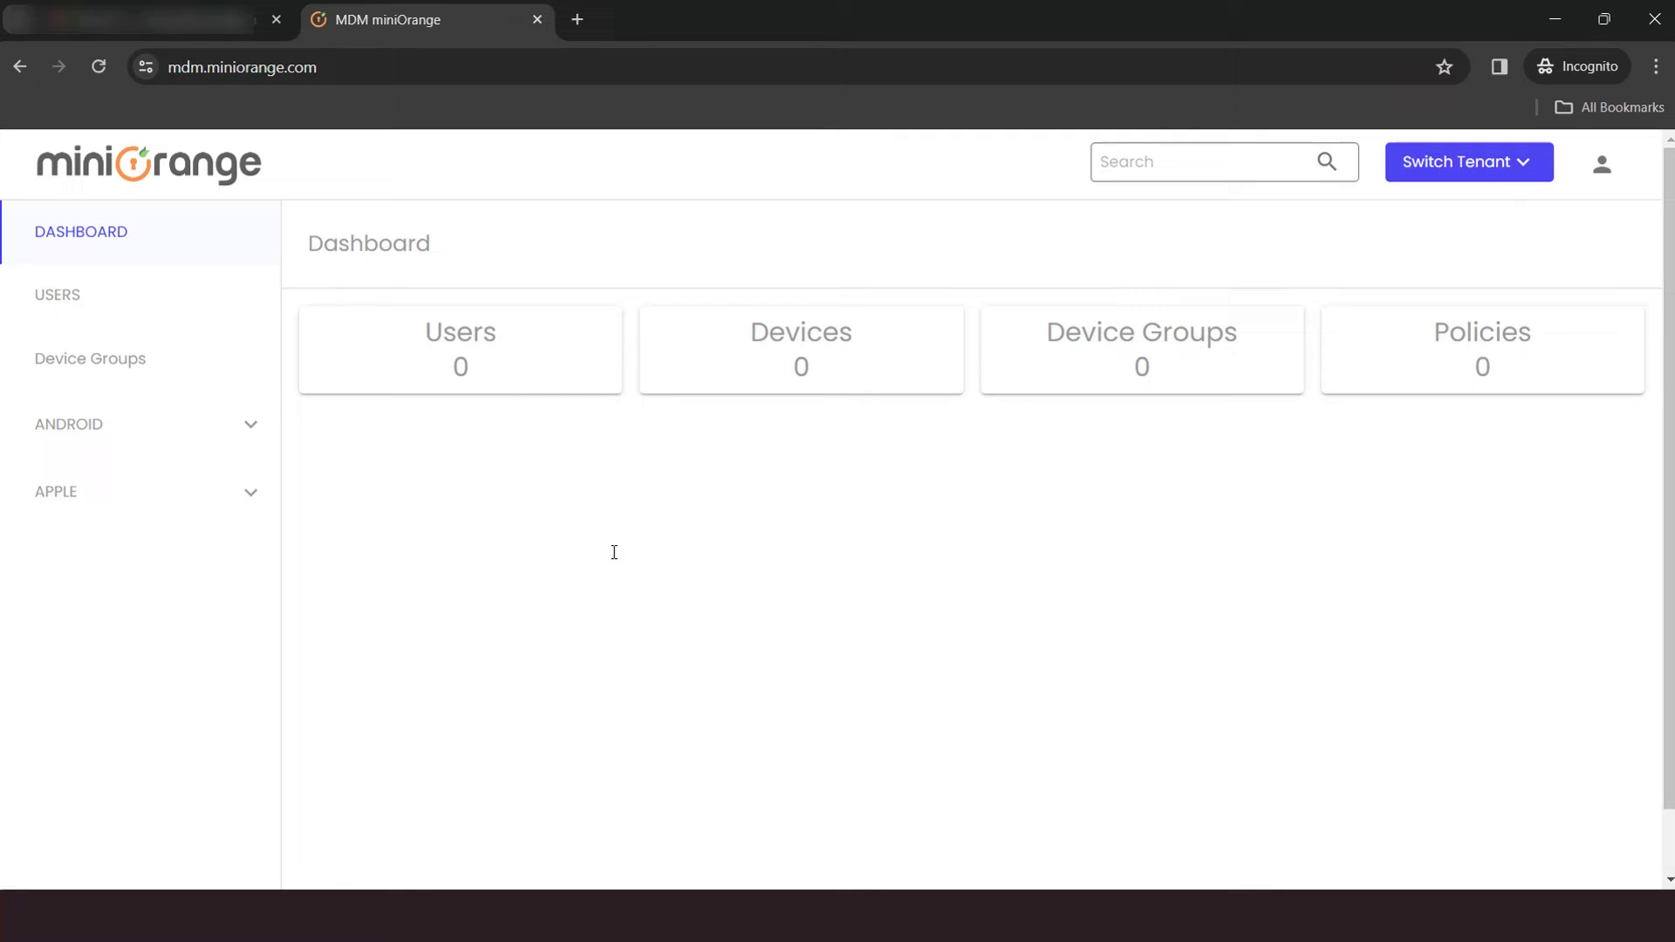
Open Android Enterprise under the ANDROID sidebar section and start its registration
{"action": "left_click", "coordinate": [256, 427]}
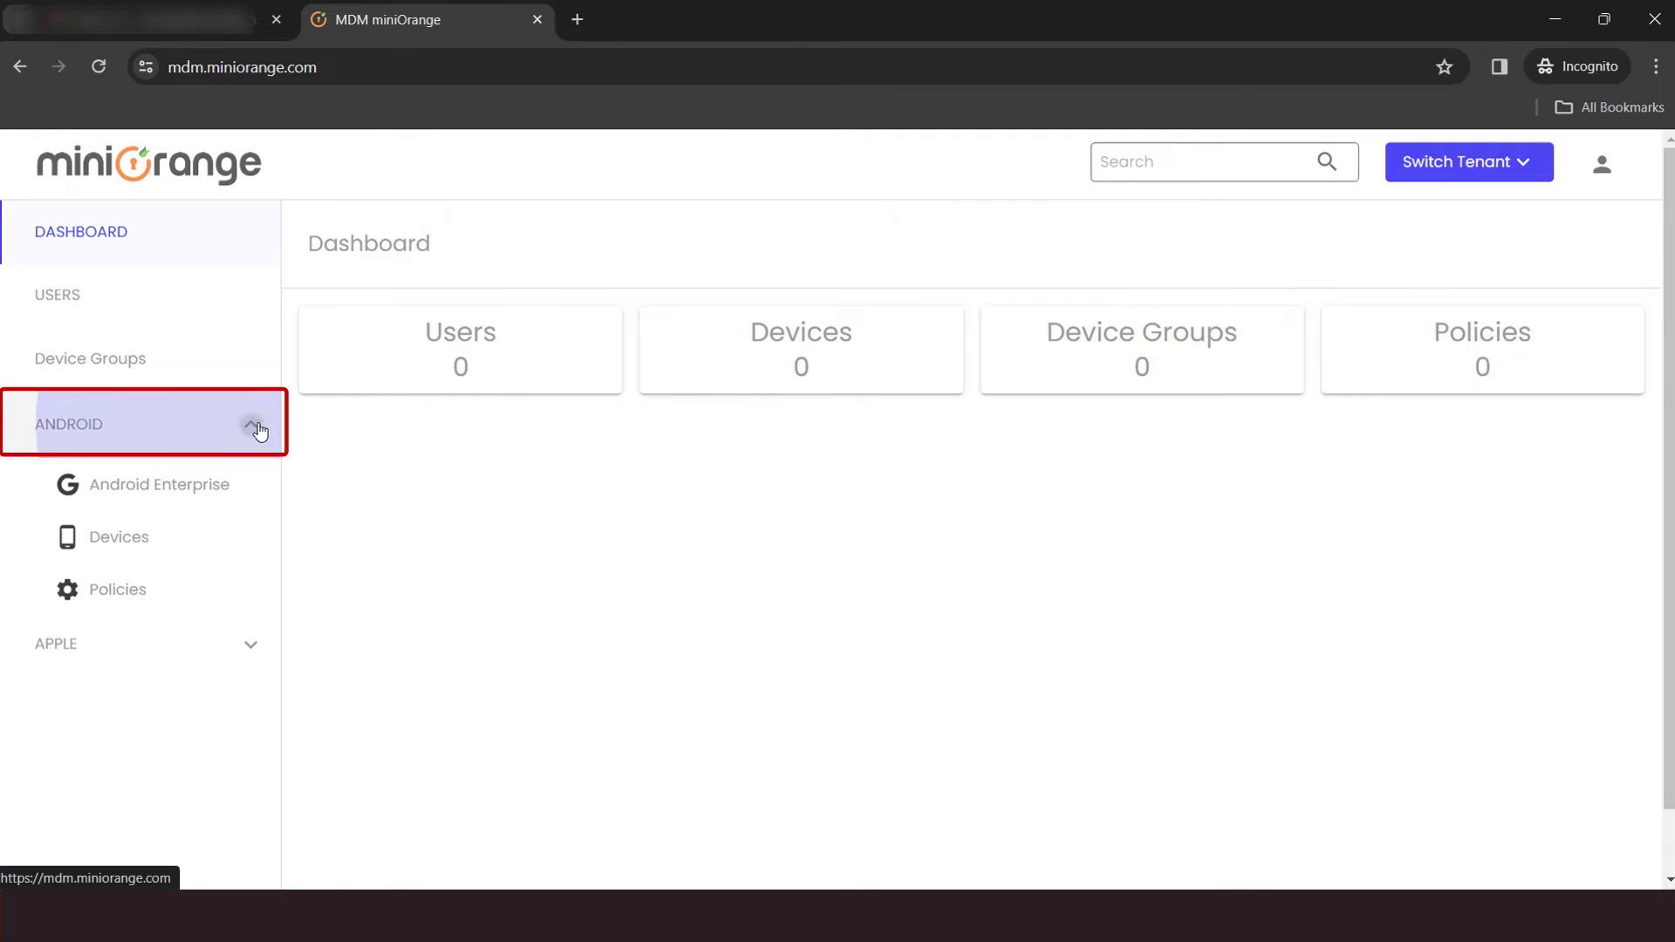
{"action": "left_click", "coordinate": [224, 485]}
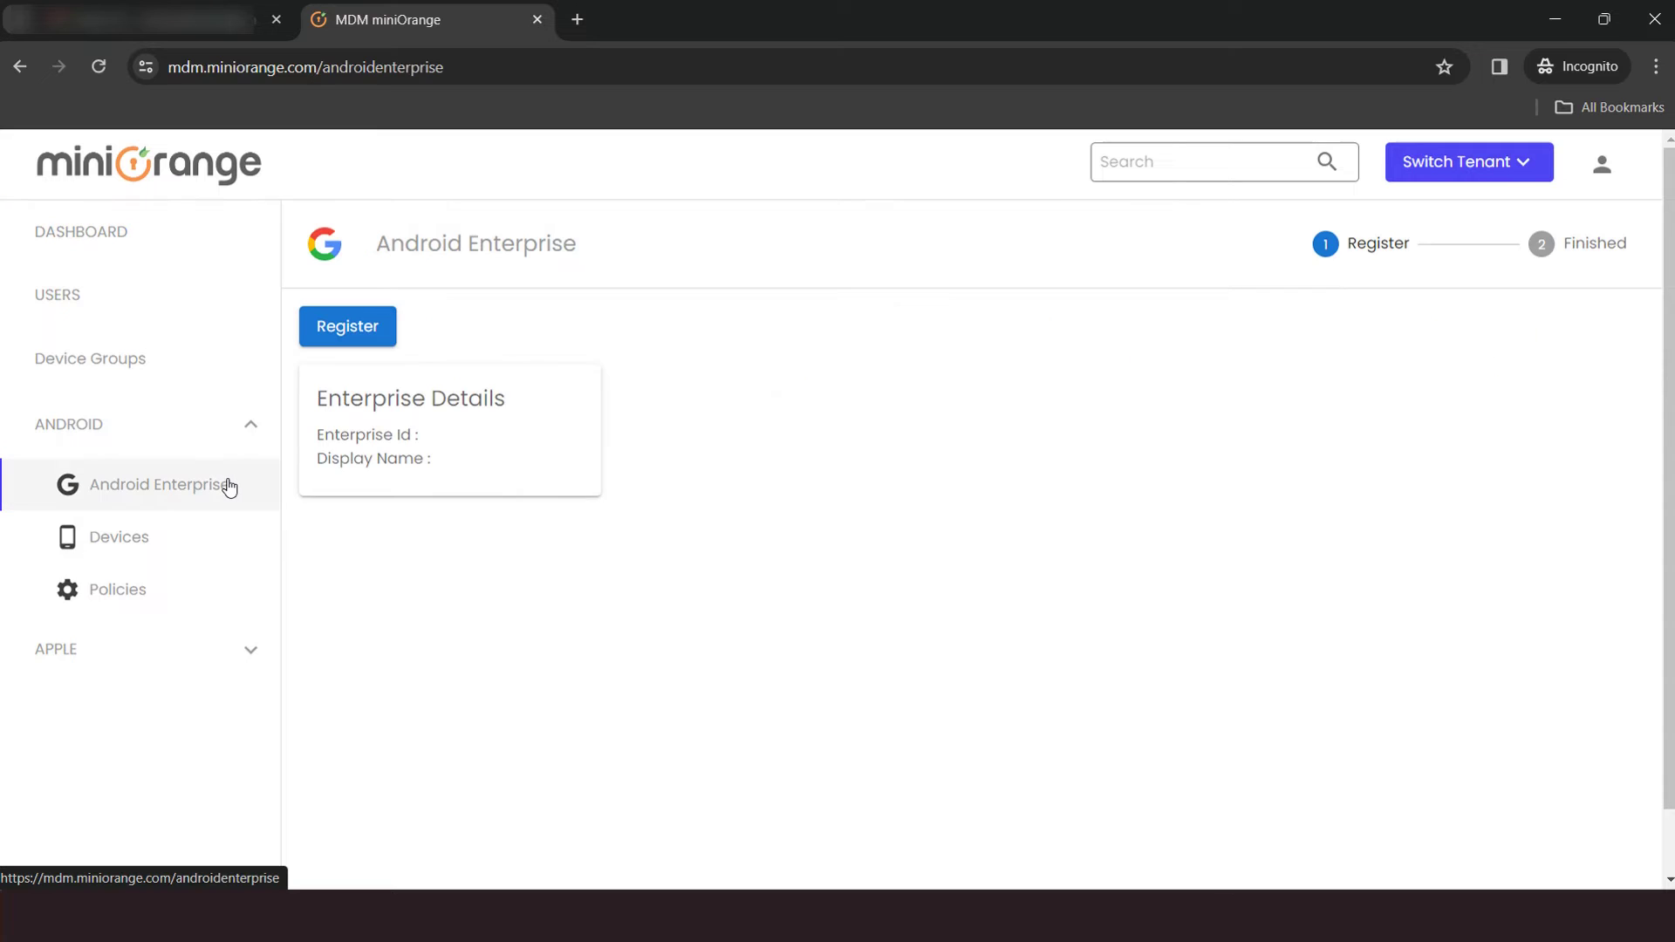
{"action": "left_click", "coordinate": [342, 332]}
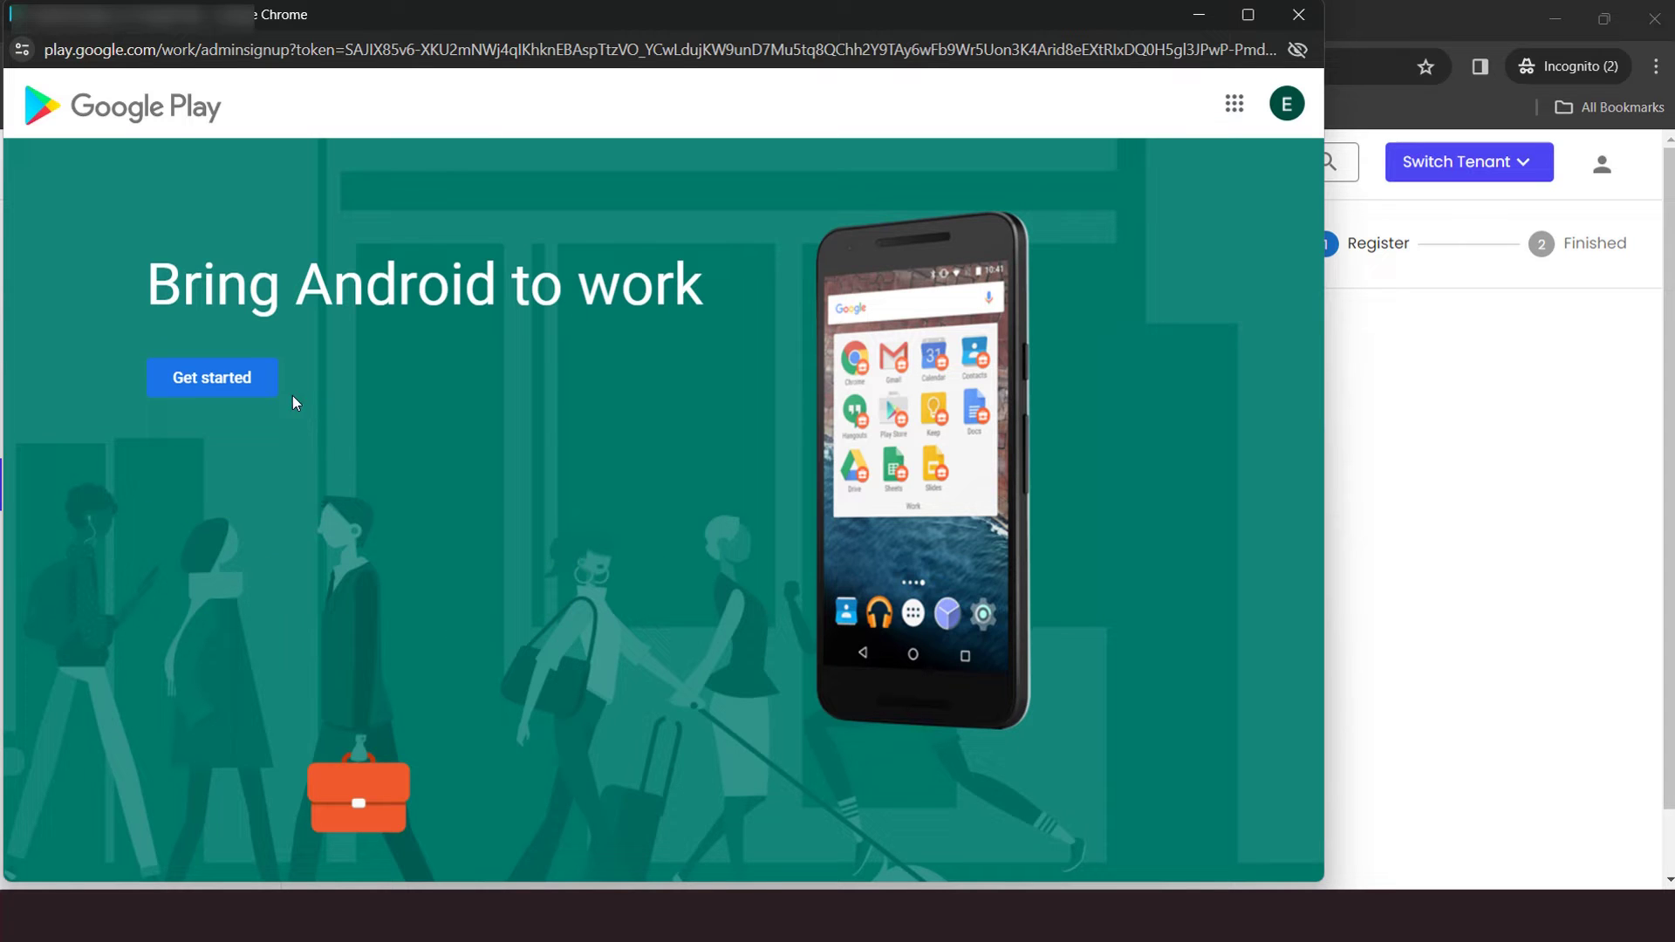
Sign up to Managed Google Play as business 'miniOrangeMDM', accept the agreement, and complete registration
{"action": "left_click", "coordinate": [239, 393]}
{"action": "left_click", "coordinate": [416, 429]}
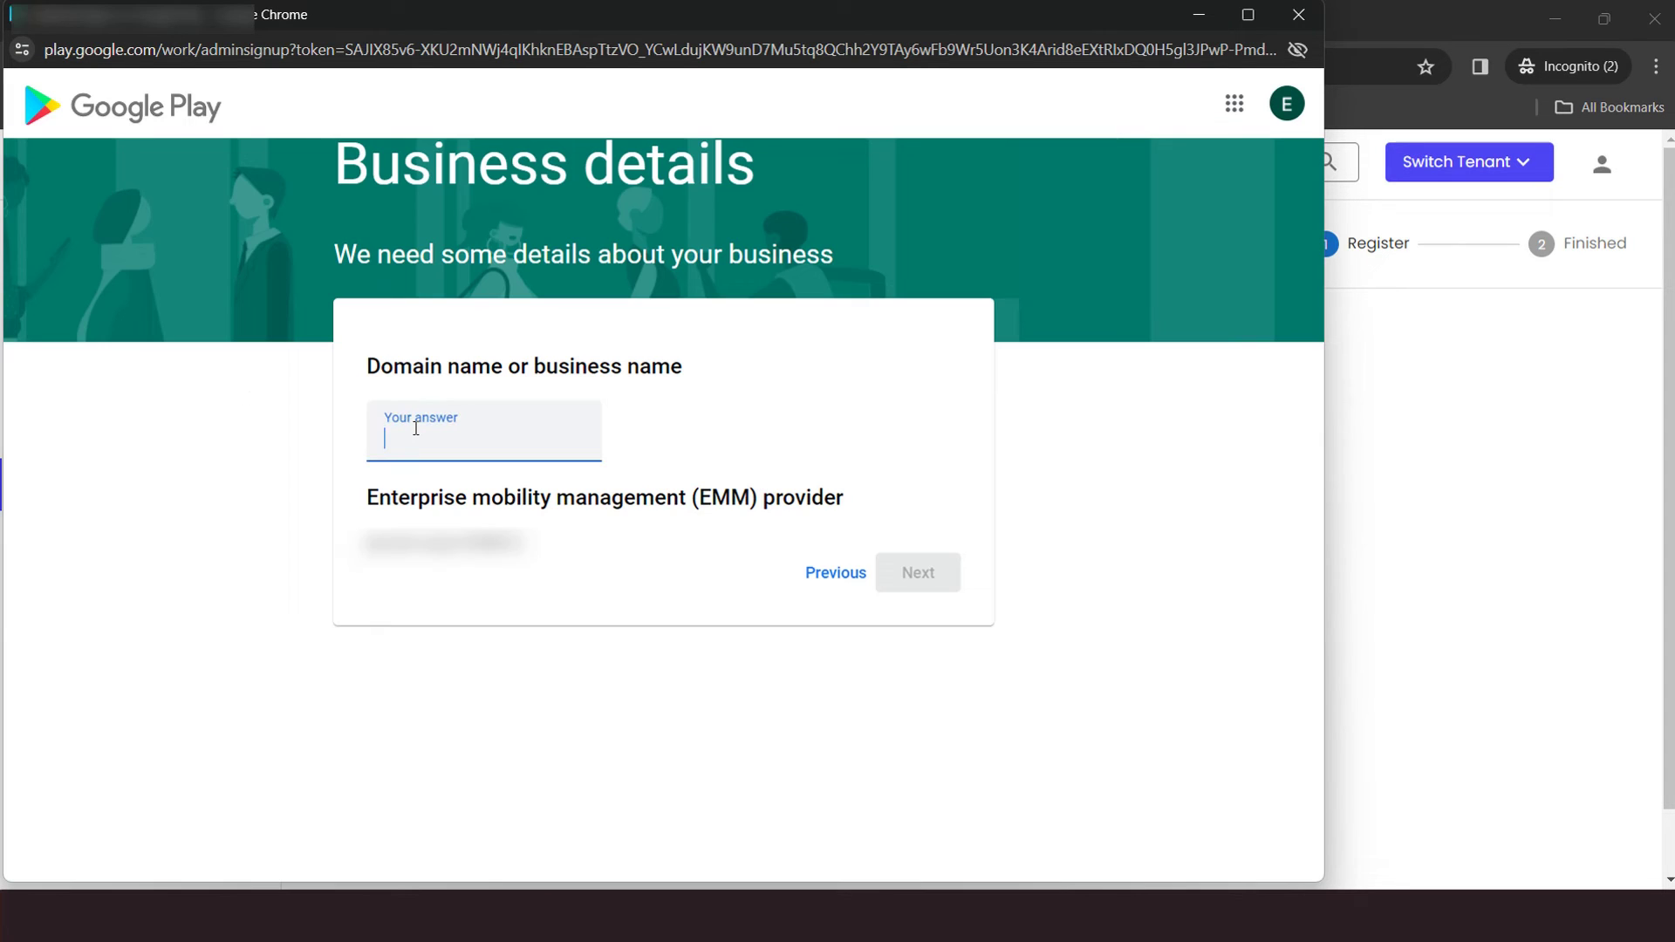
{"action": "type", "text": "miniOrangeMDM"}
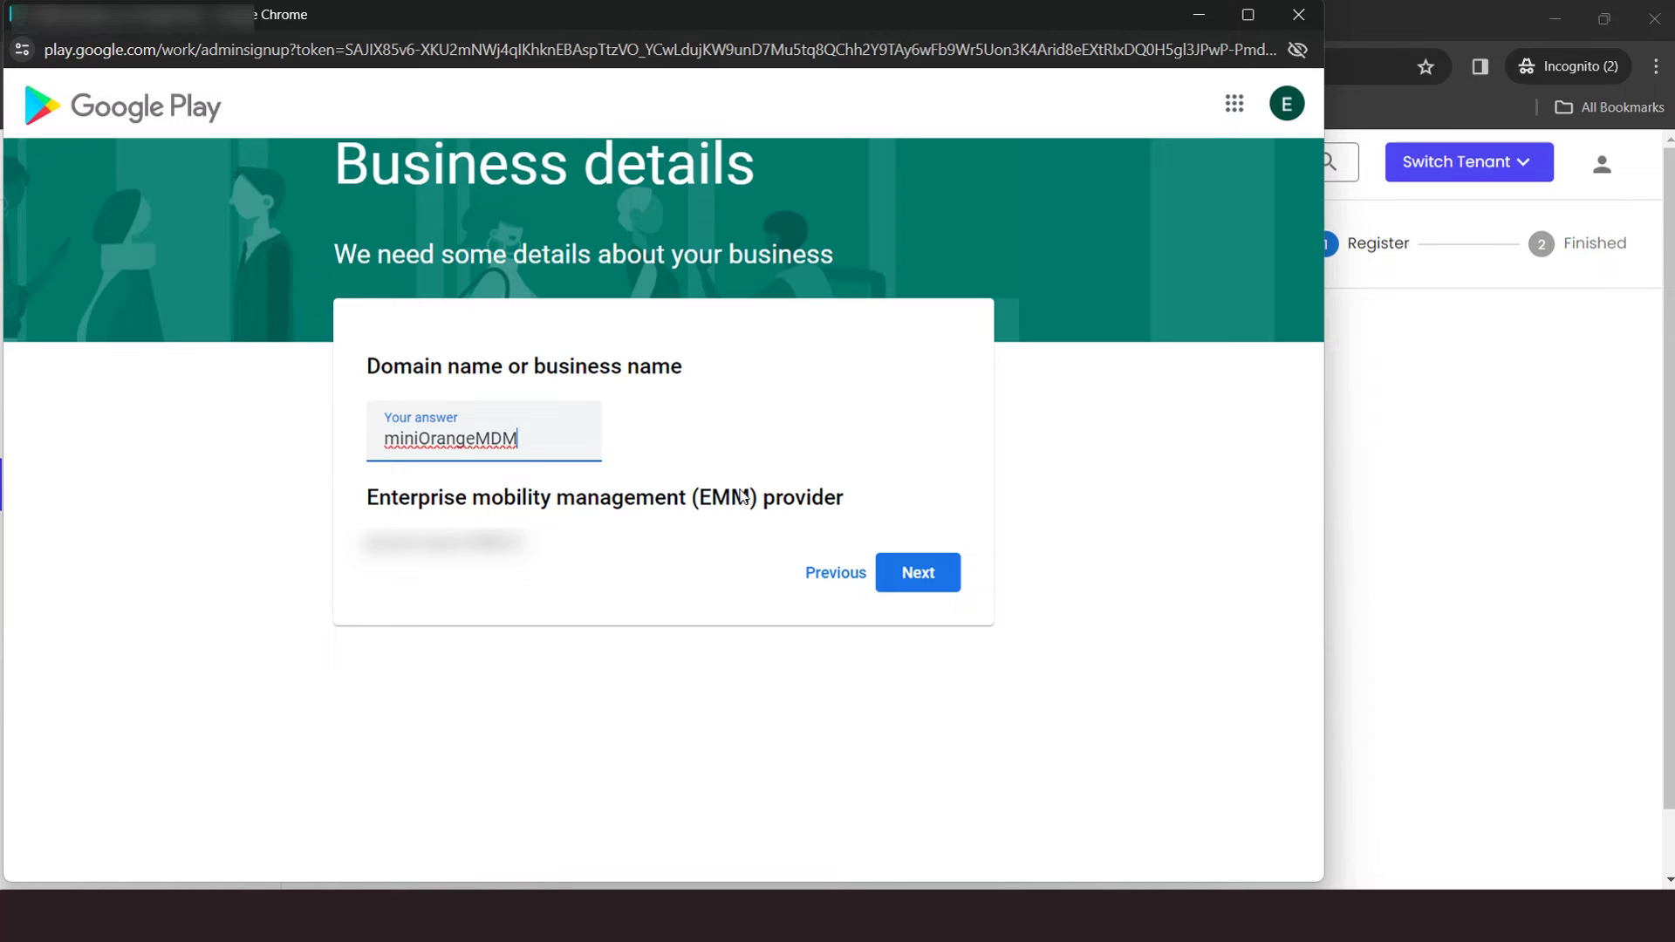
{"action": "left_click", "coordinate": [916, 572]}
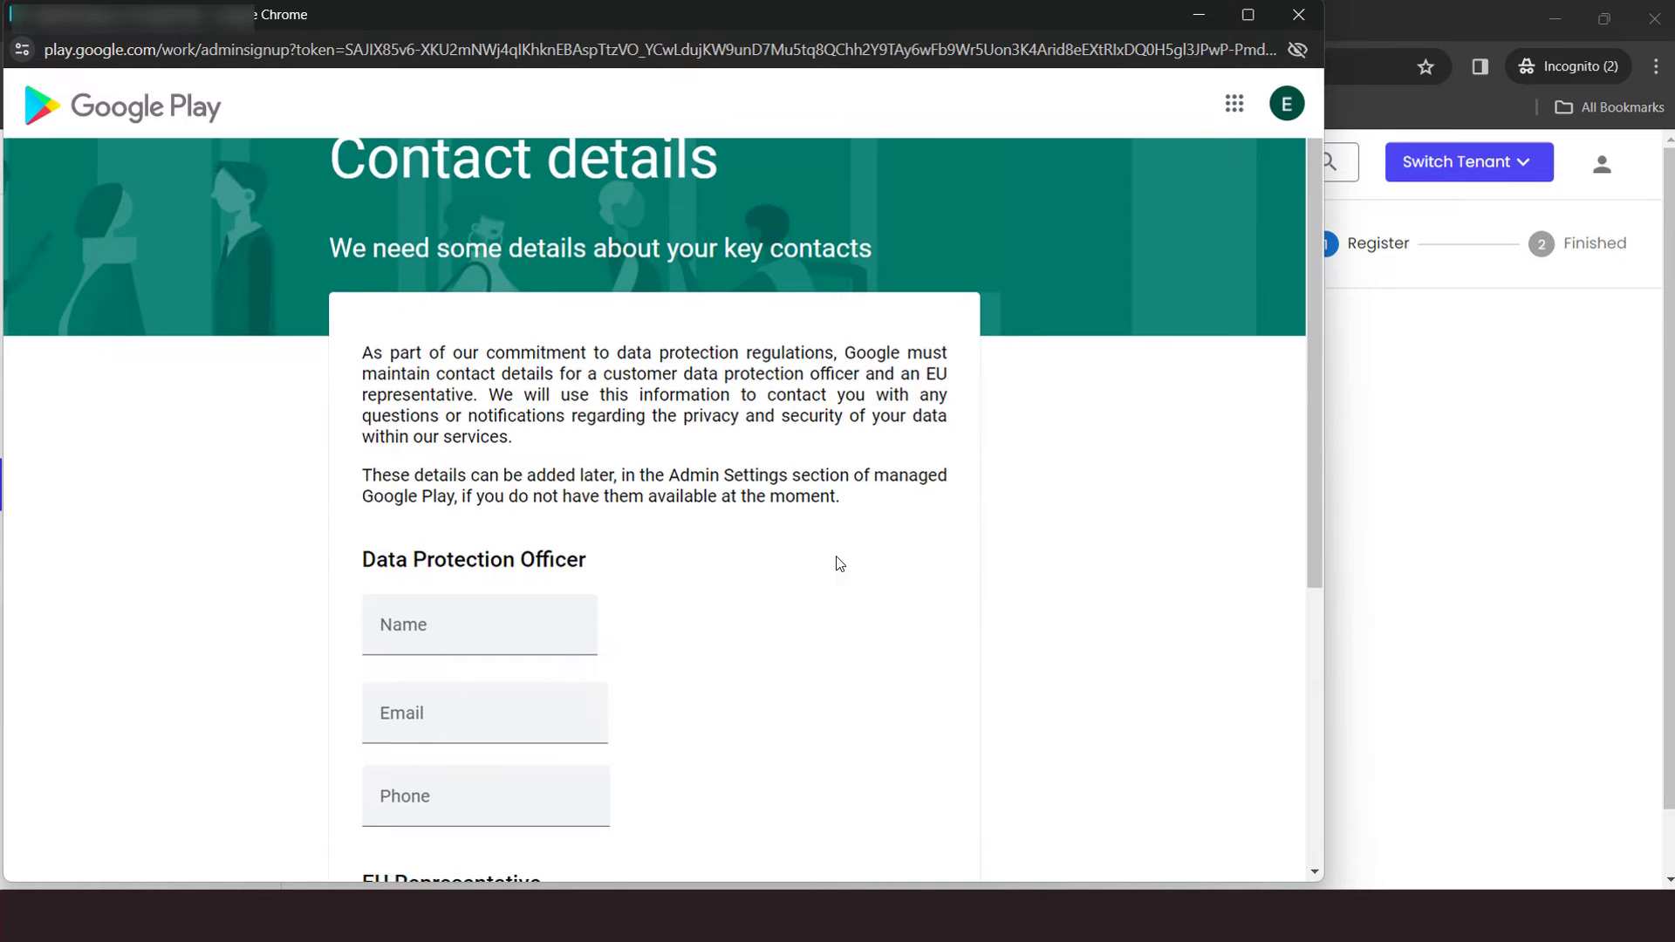
{"action": "scroll", "coordinate": [834, 561], "scroll_direction": "down", "scroll_amount": 5}
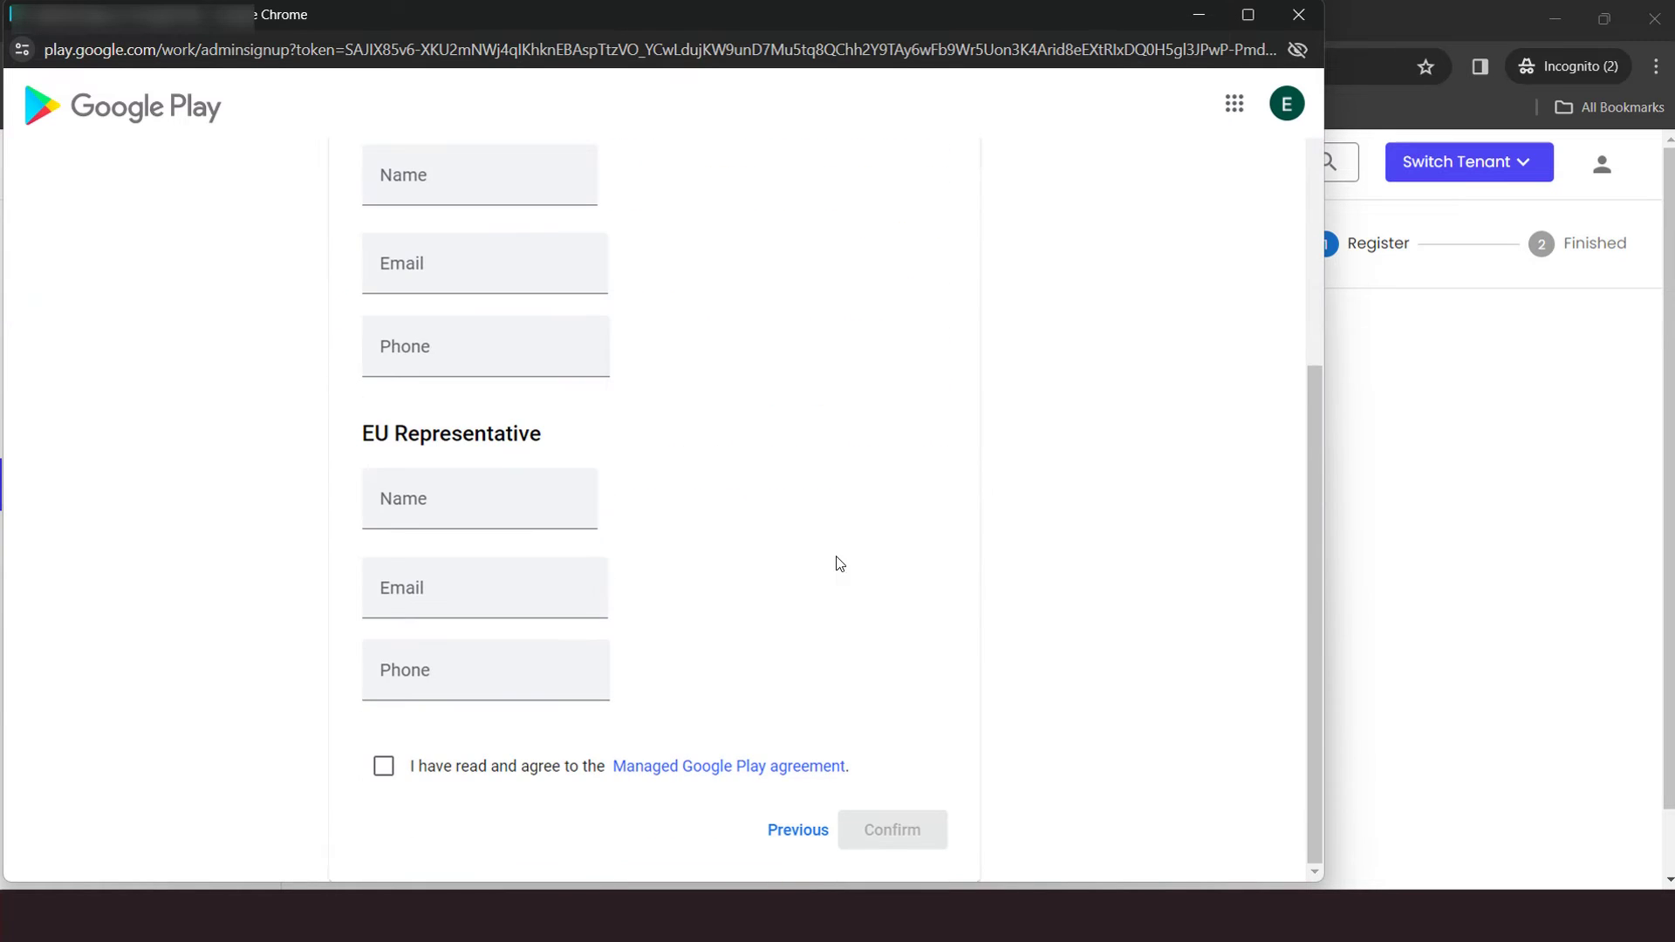
{"action": "left_click", "coordinate": [382, 768]}
{"action": "left_click", "coordinate": [888, 835]}
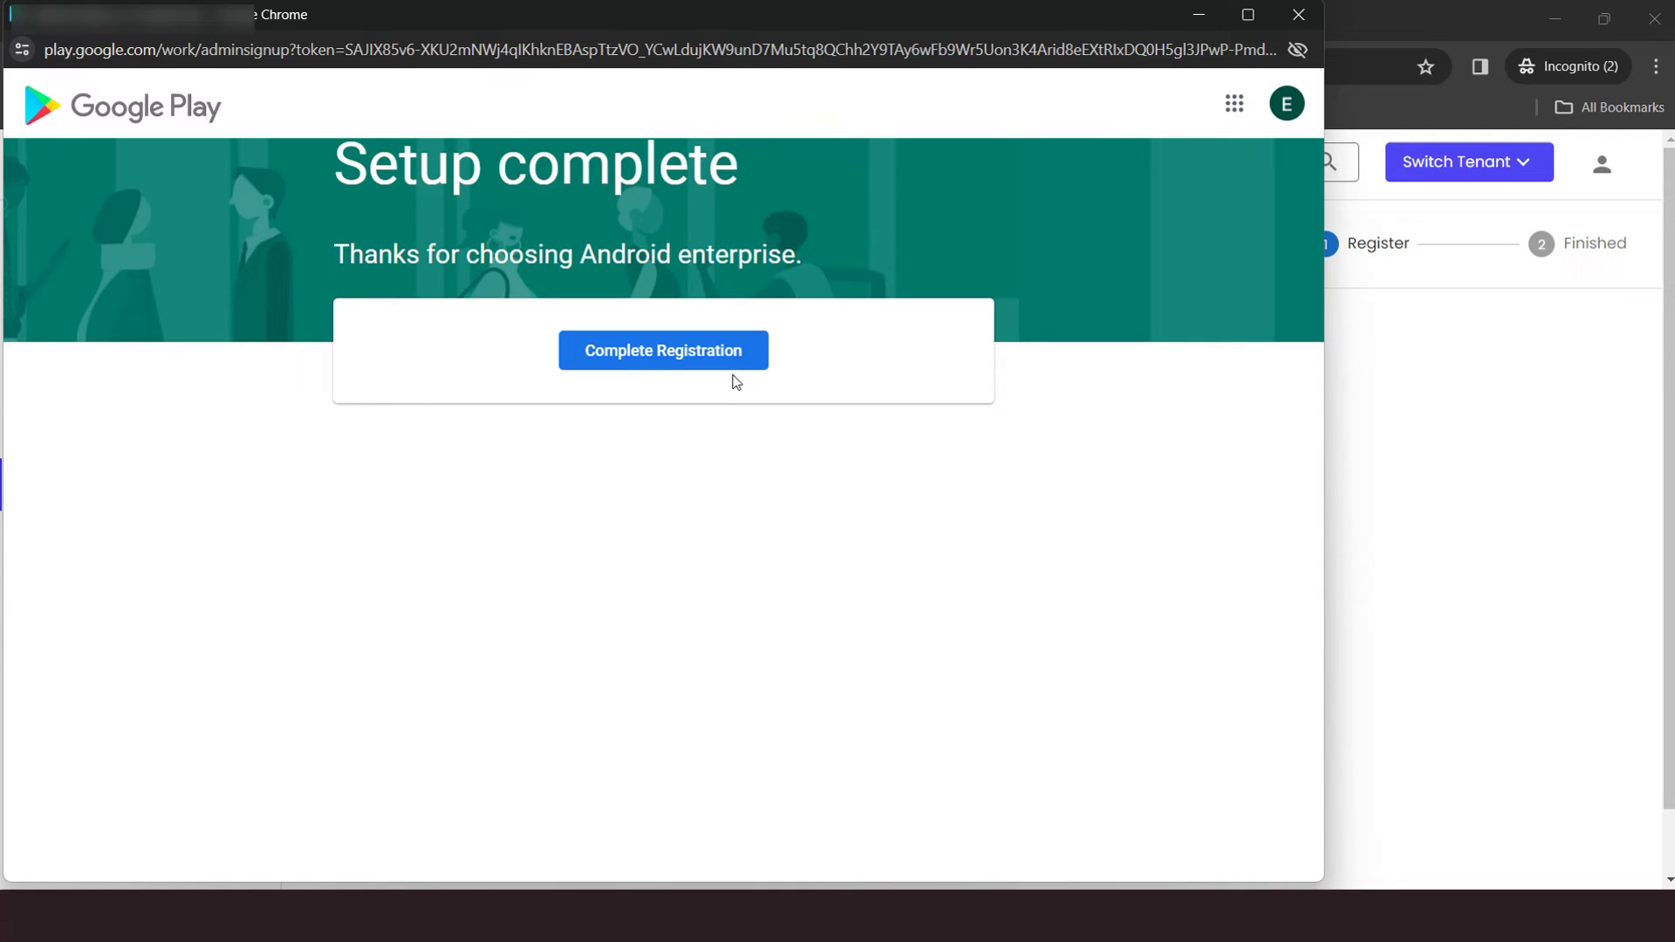
{"action": "left_click", "coordinate": [744, 365]}
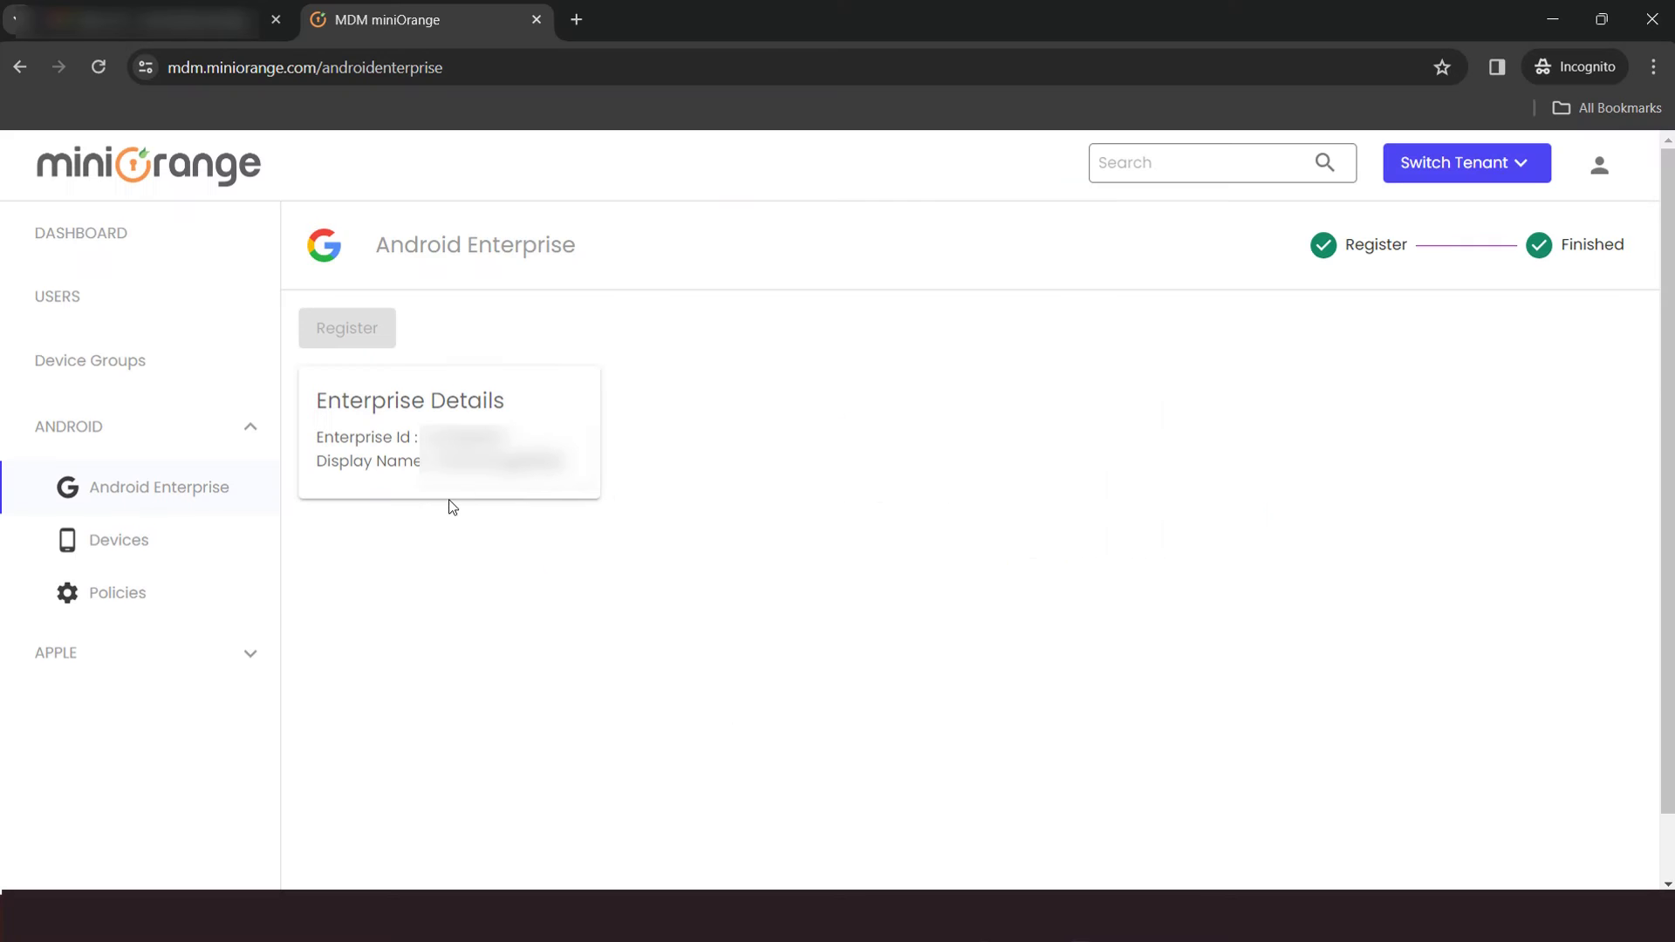
Open the Android Policies list from the sidebar
{"action": "left_click", "coordinate": [131, 601]}
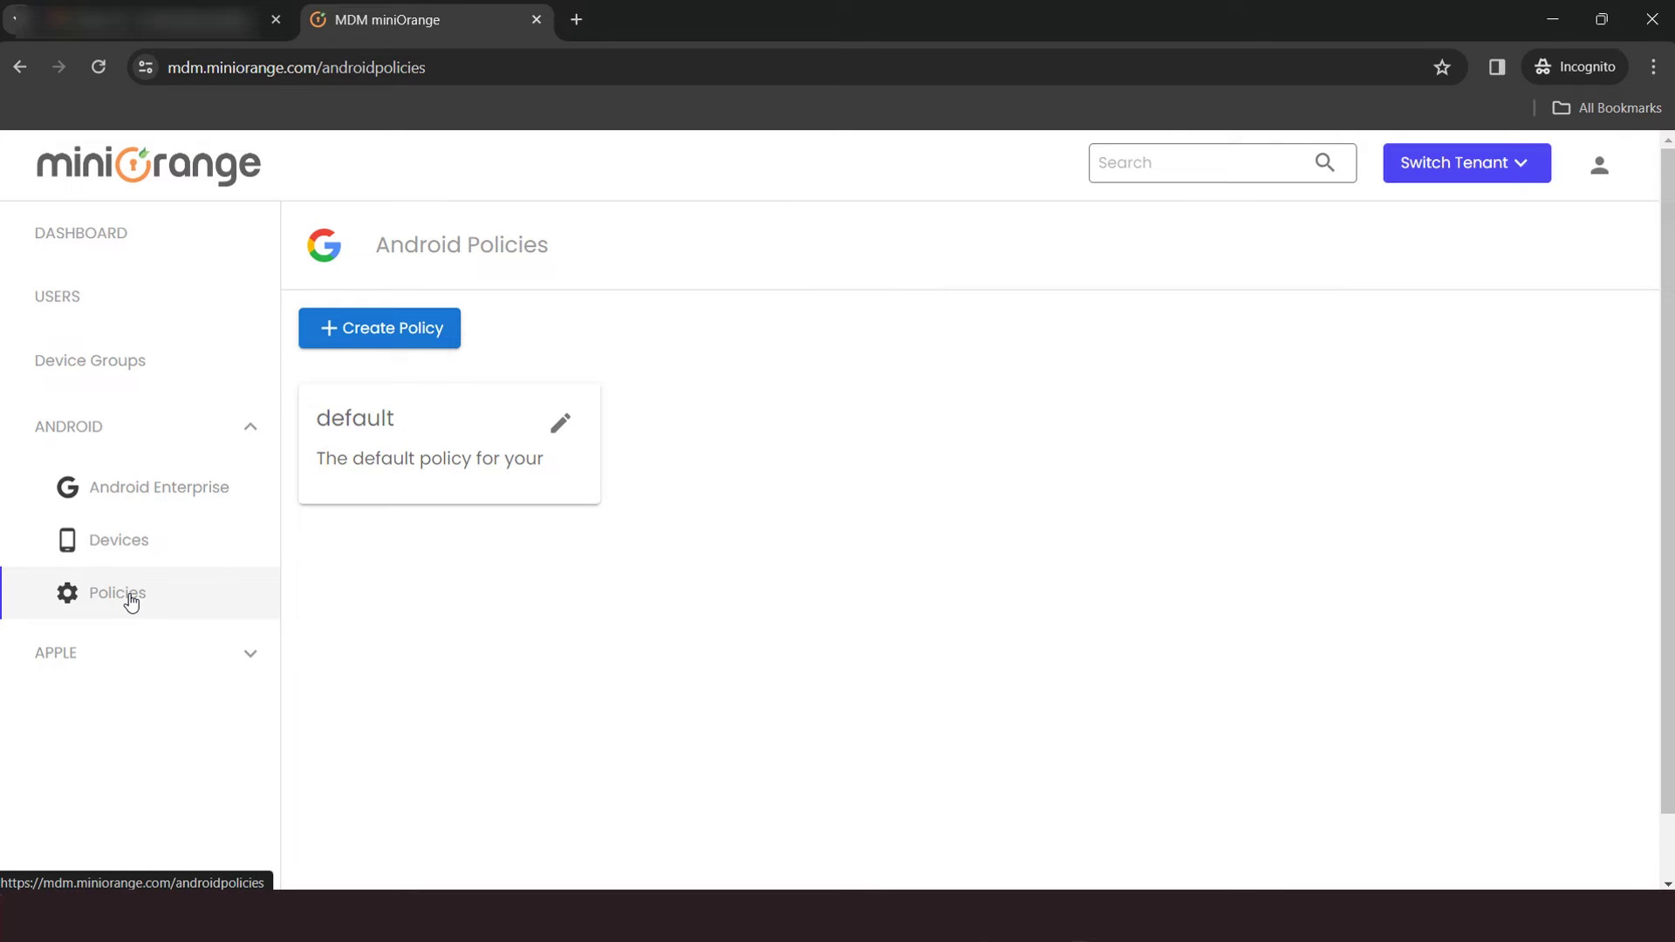
Draft policy 'Mdmtestpolicy' described 'testing the mdm policy' and bring up the Play Store app picker
{"action": "left_click", "coordinate": [410, 336]}
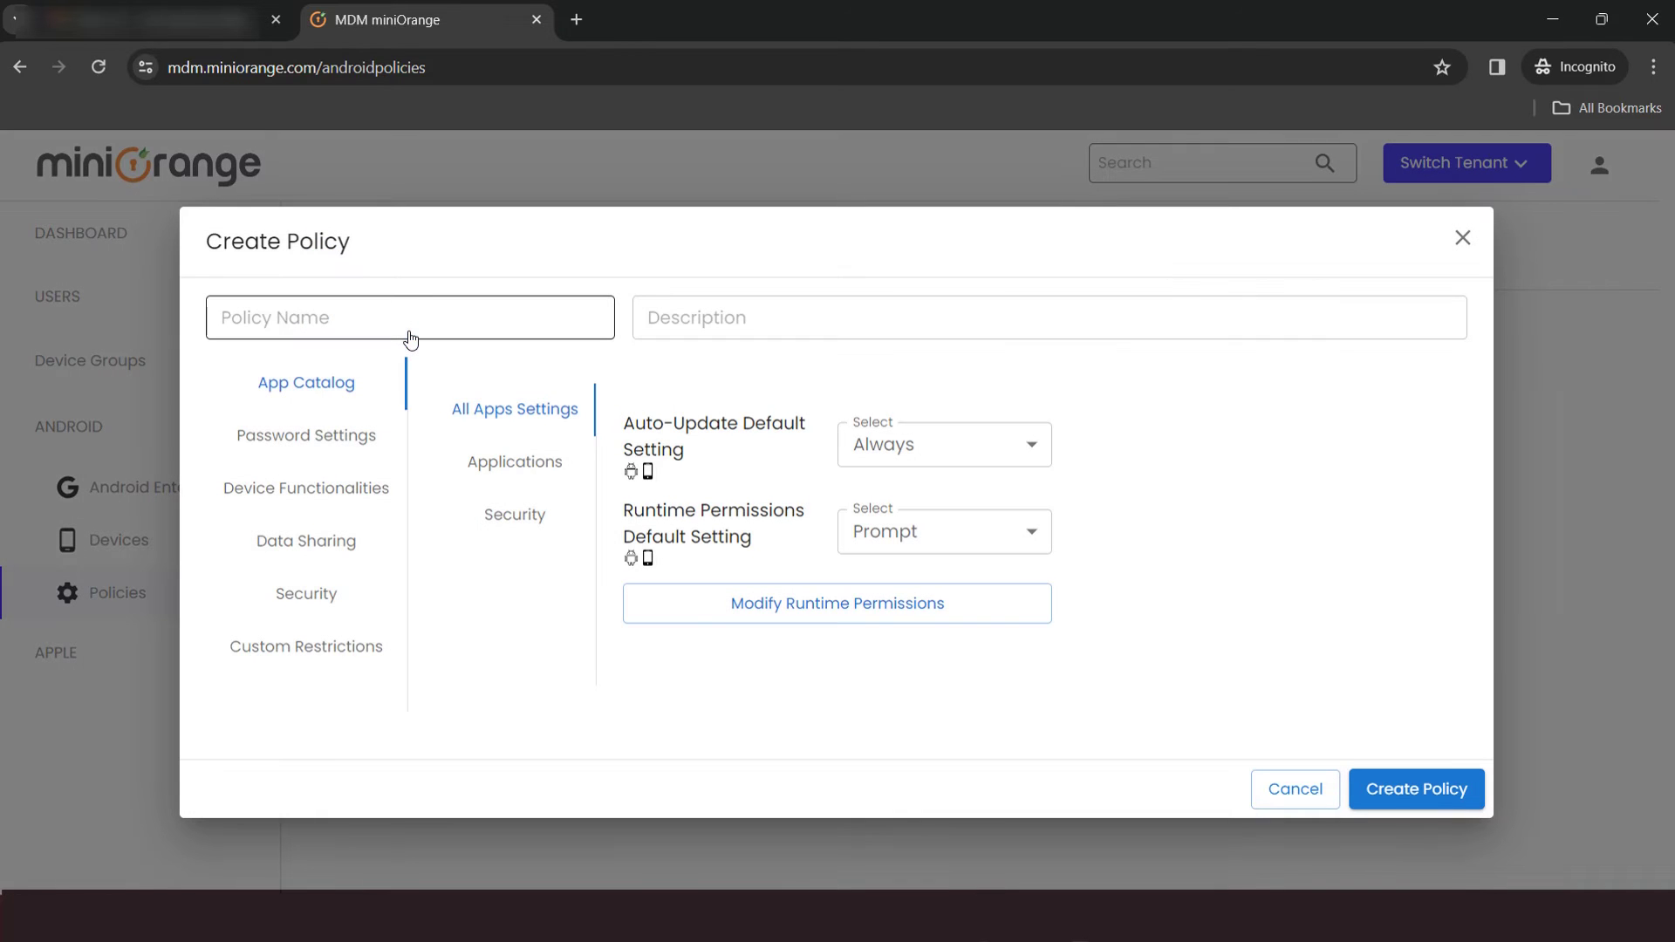
{"action": "left_click", "coordinate": [421, 333]}
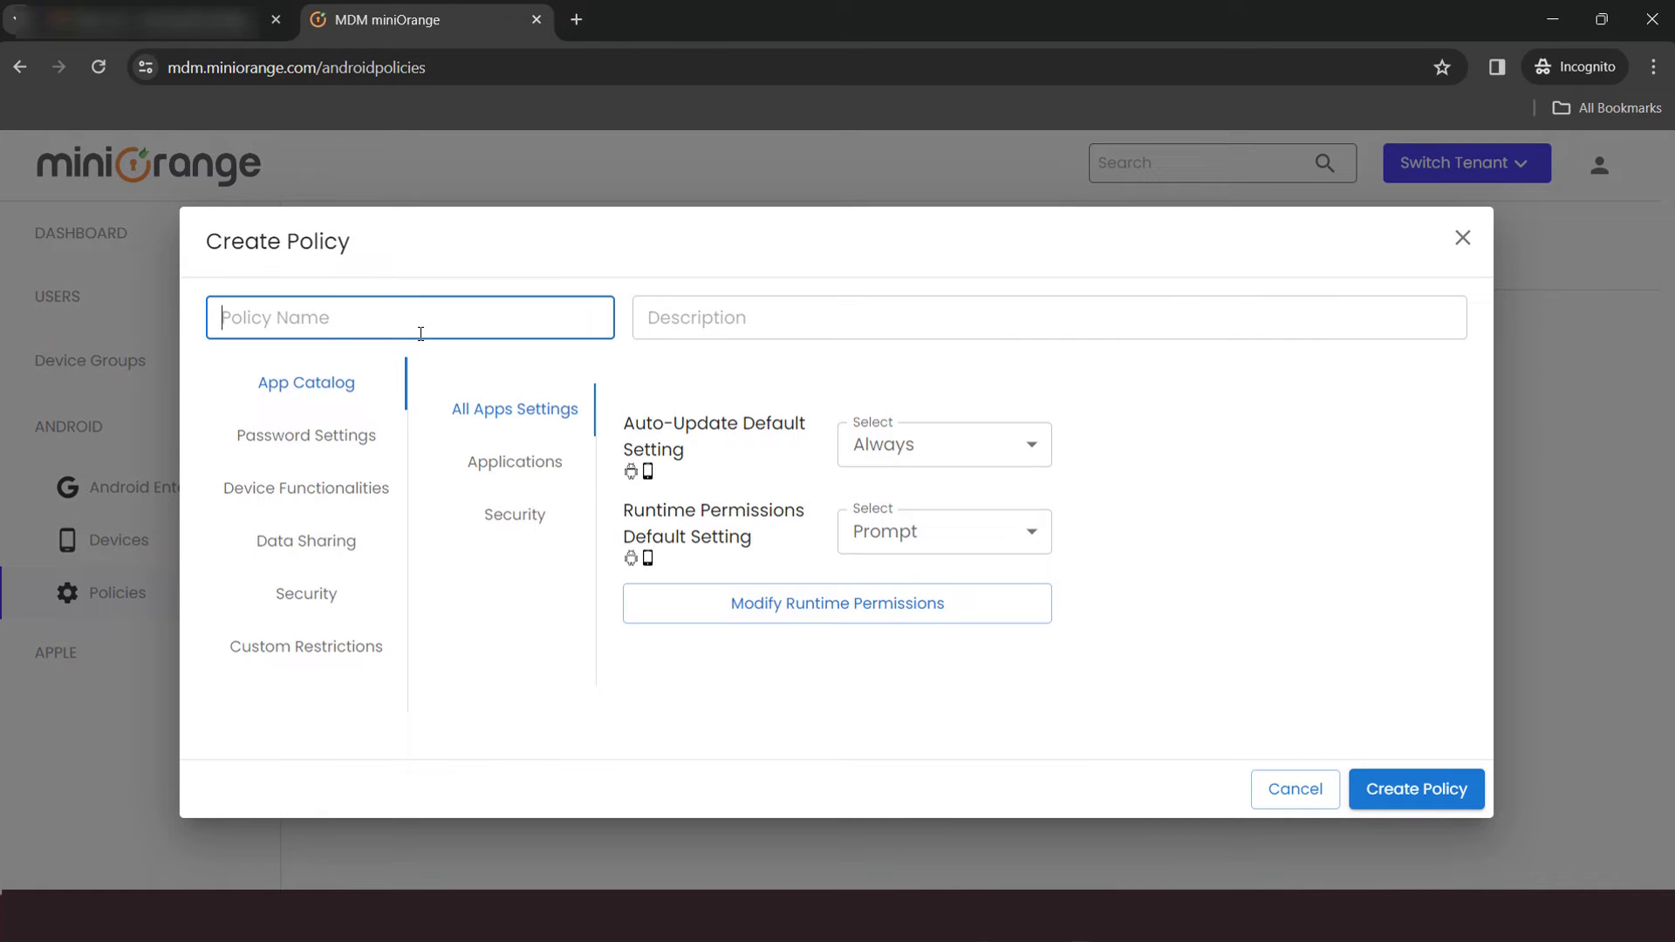
{"action": "type", "text": "Mdmtestpolicy"}
{"action": "left_click", "coordinate": [682, 318]}
{"action": "type", "text": "testing the mdm policy"}
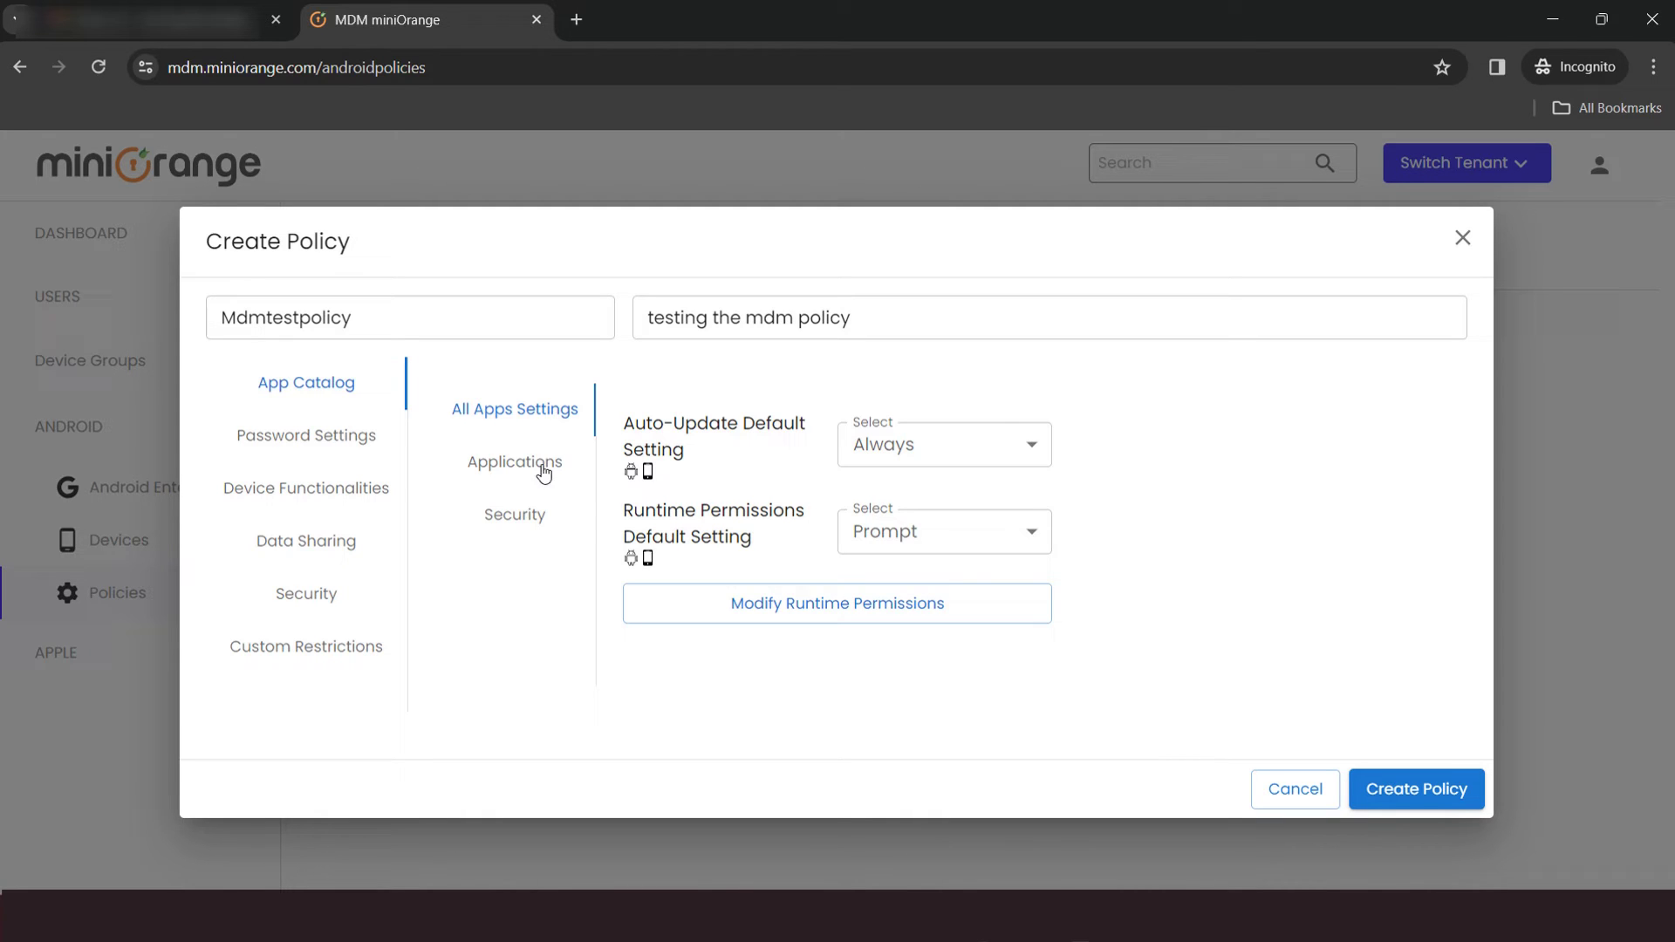
{"action": "left_click", "coordinate": [543, 469]}
{"action": "left_click", "coordinate": [705, 431]}
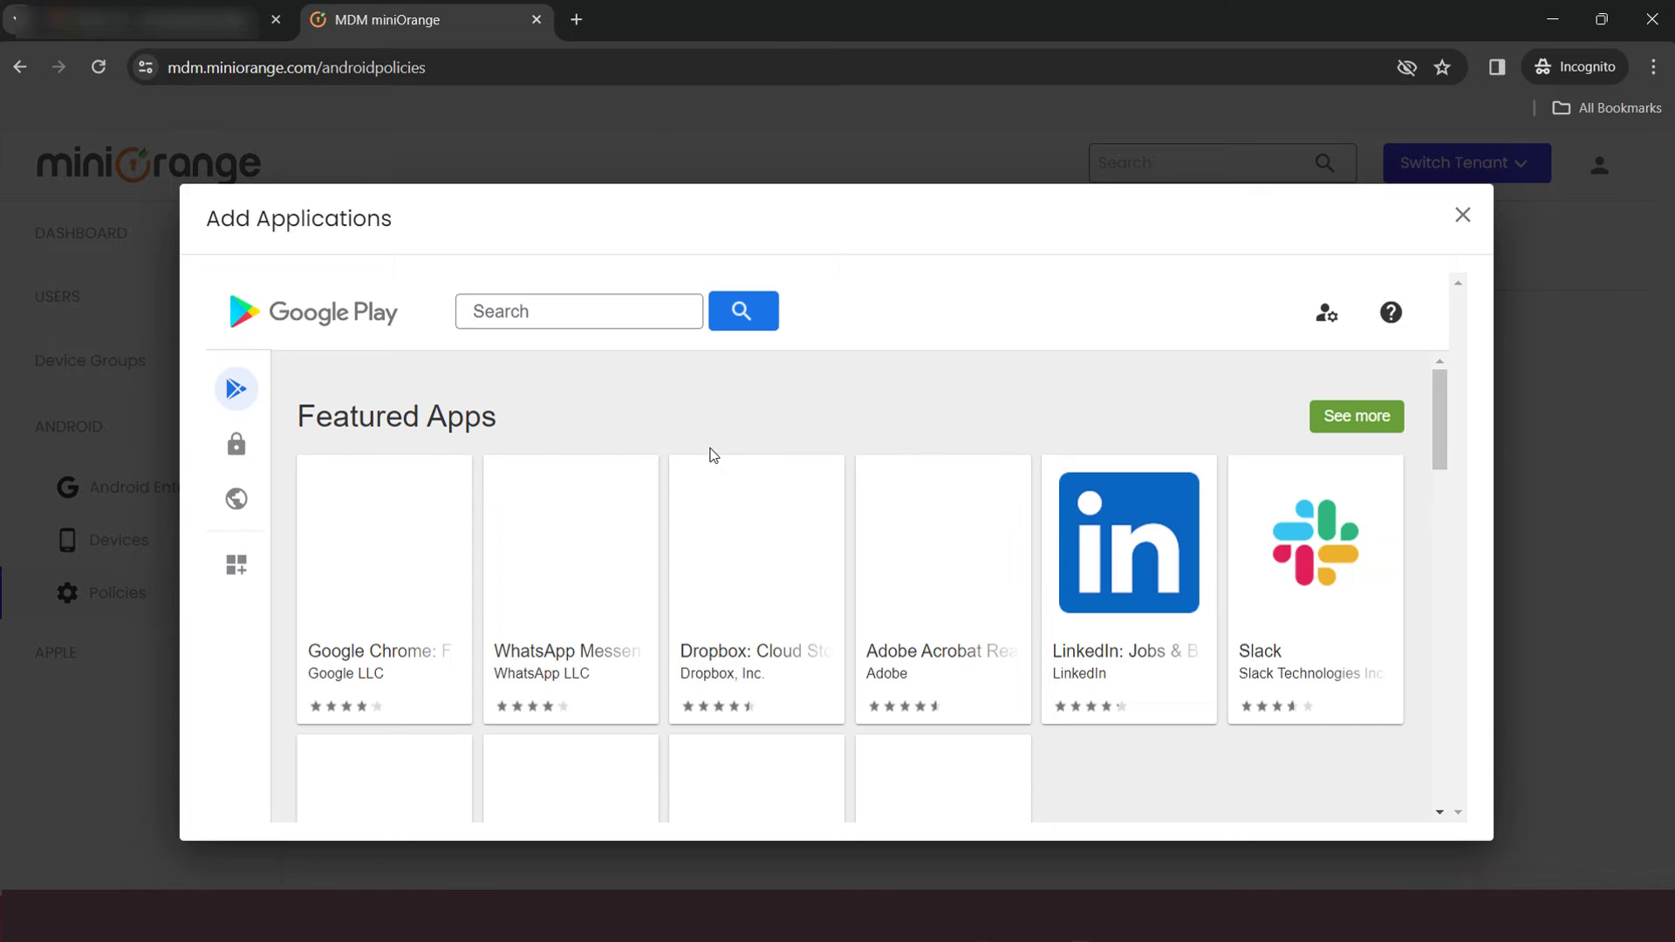
Search the managed Play store for 'google' and select Chrome and Google Drive
{"action": "left_click", "coordinate": [603, 312]}
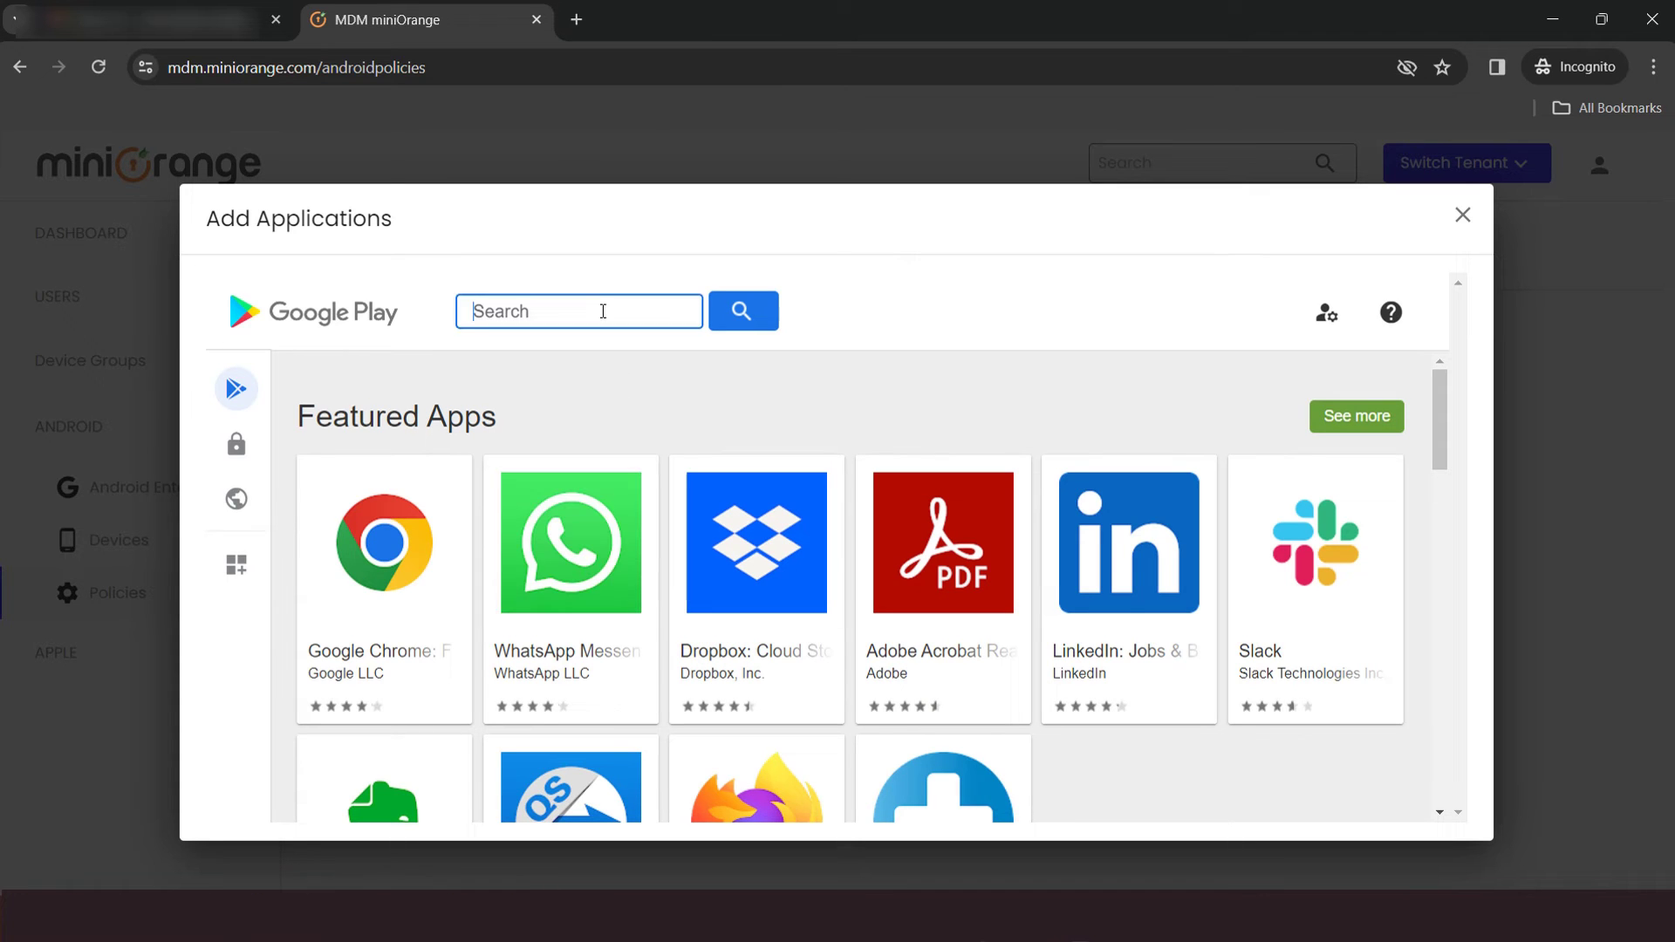
{"action": "type", "text": "google"}
{"action": "left_click", "coordinate": [745, 315]}
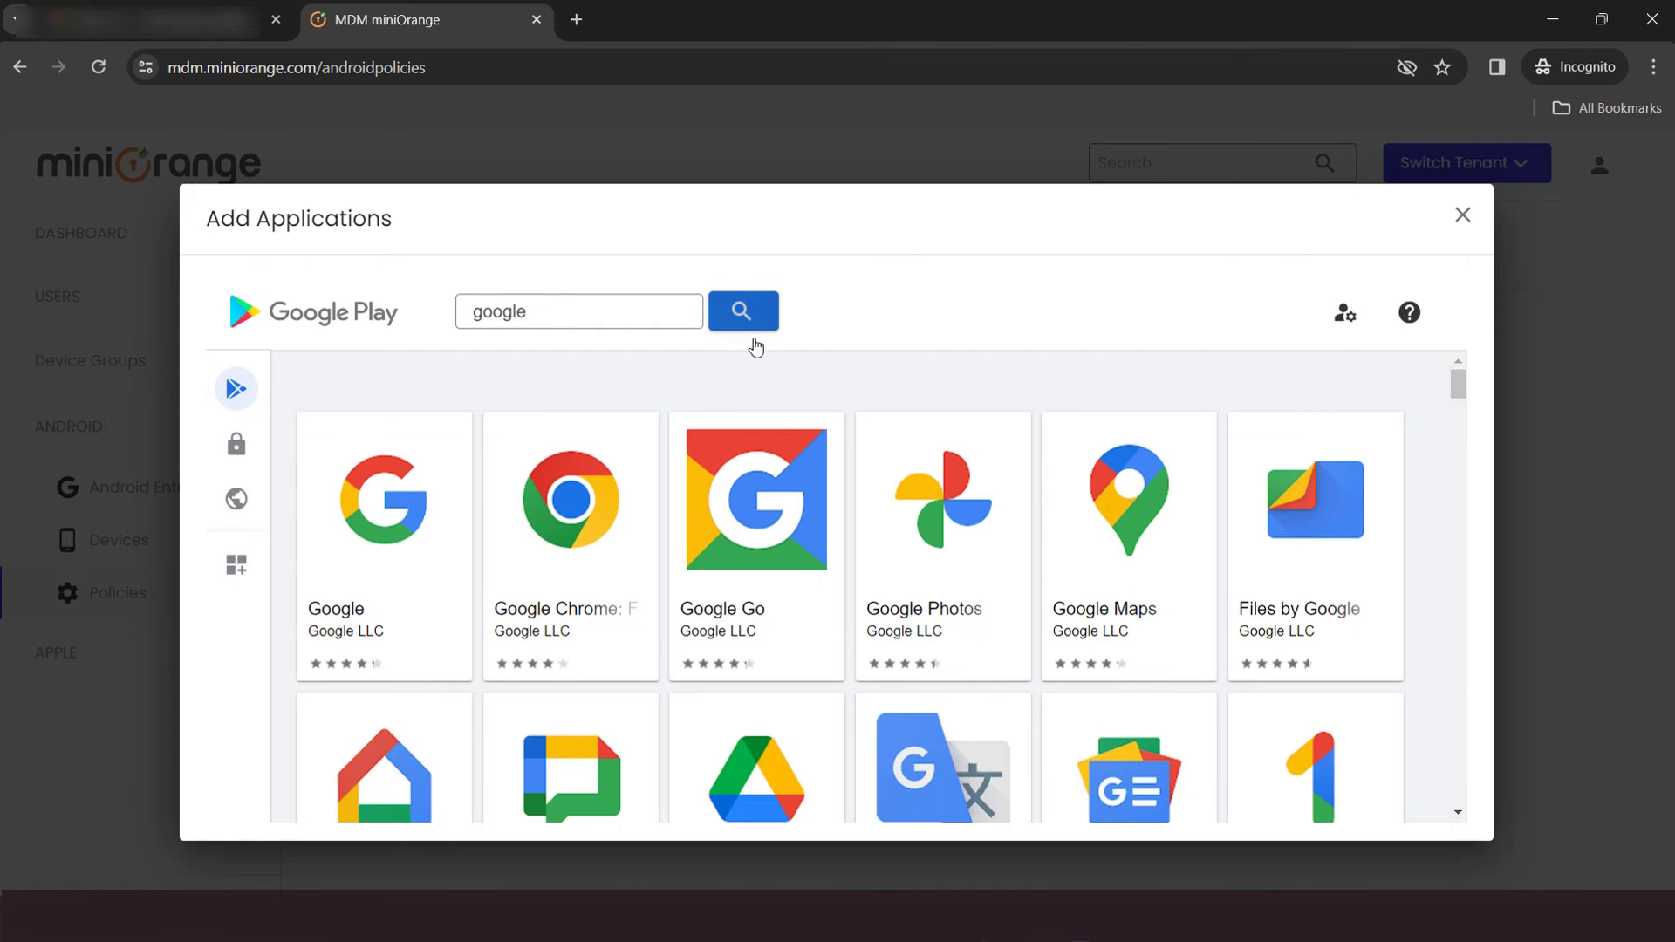
{"action": "left_click", "coordinate": [569, 508]}
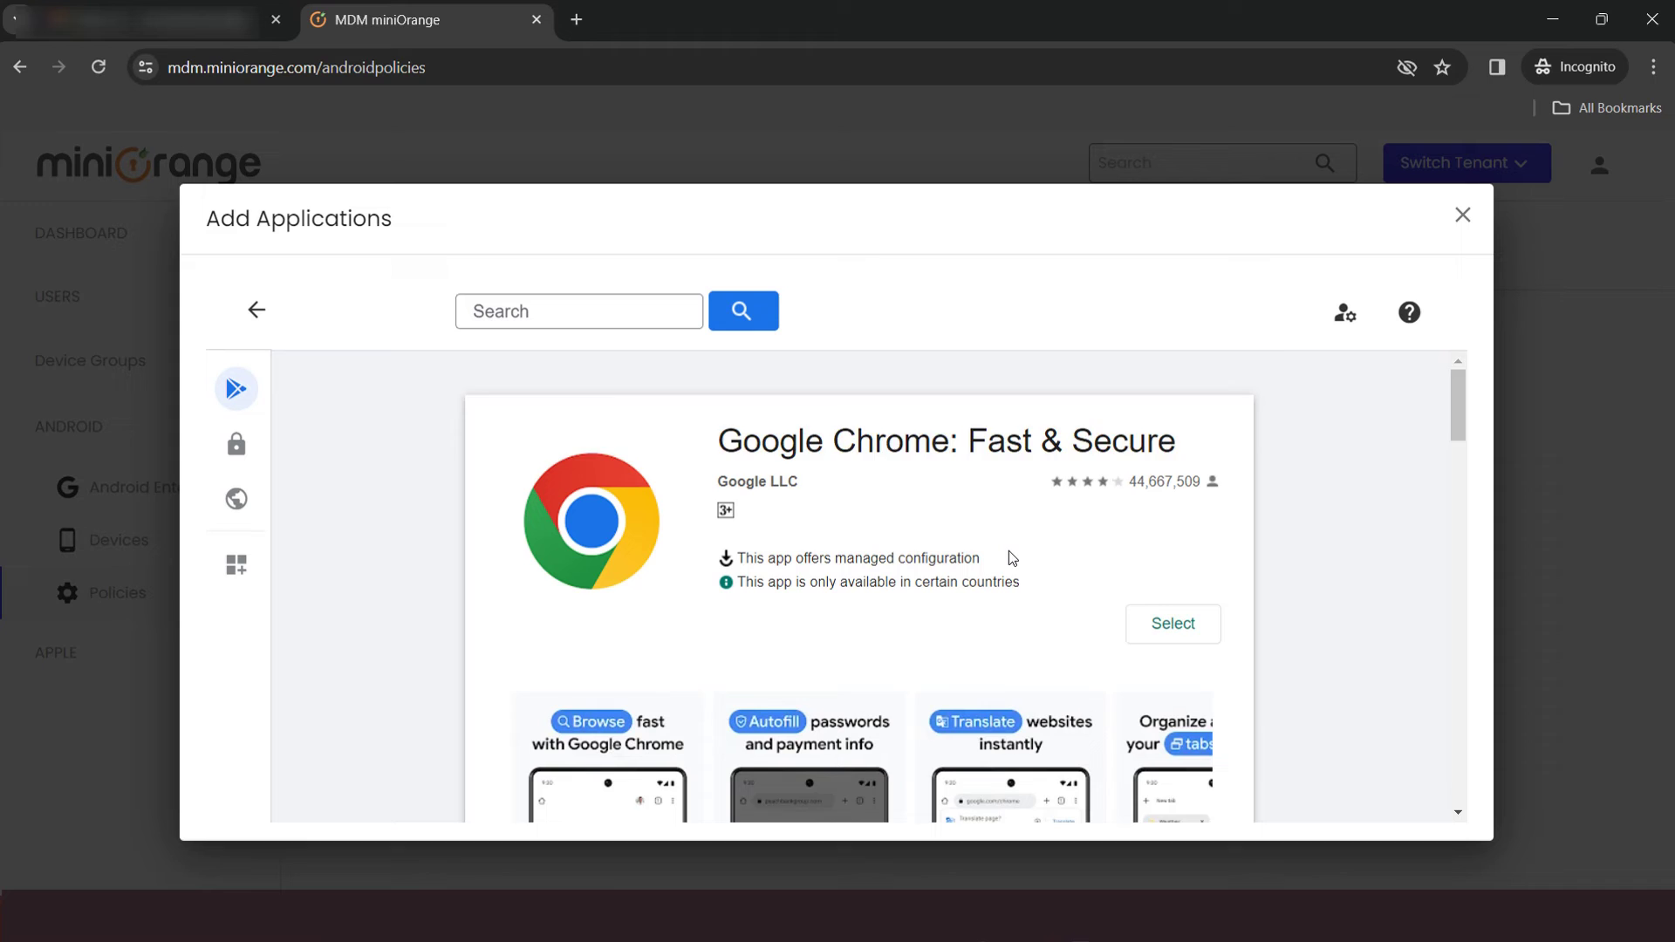
{"action": "scroll", "coordinate": [1009, 551], "scroll_direction": "down", "scroll_amount": 1}
{"action": "left_click", "coordinate": [1169, 524]}
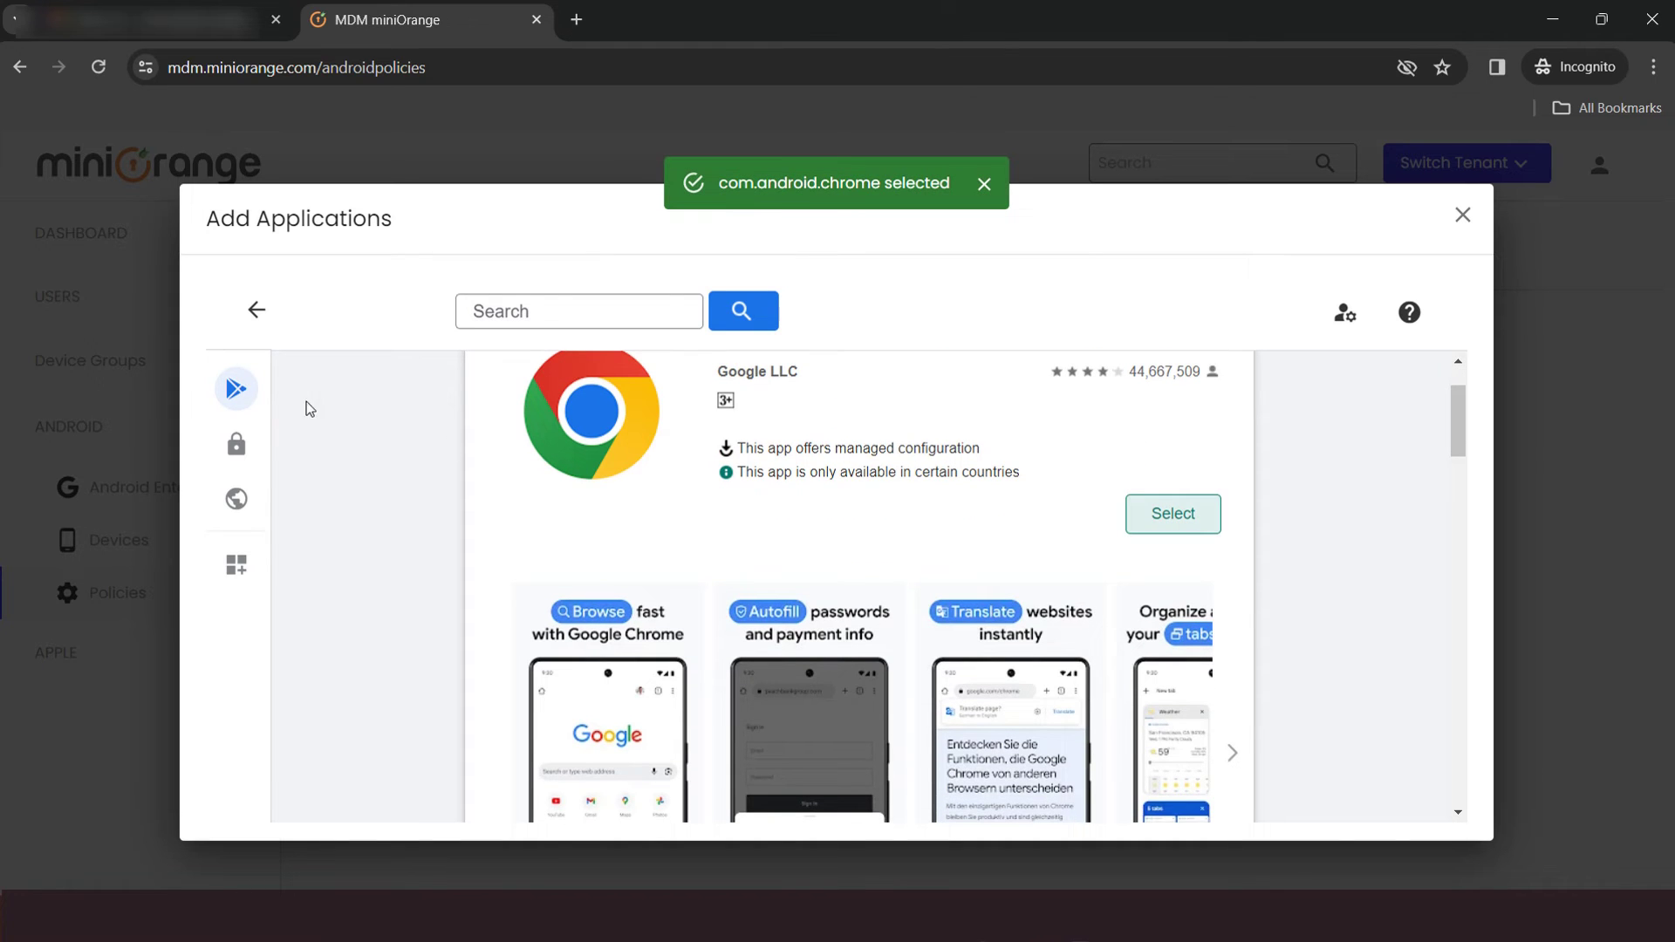
{"action": "left_click", "coordinate": [256, 309]}
{"action": "scroll", "coordinate": [653, 719], "scroll_direction": "down", "scroll_amount": 2}
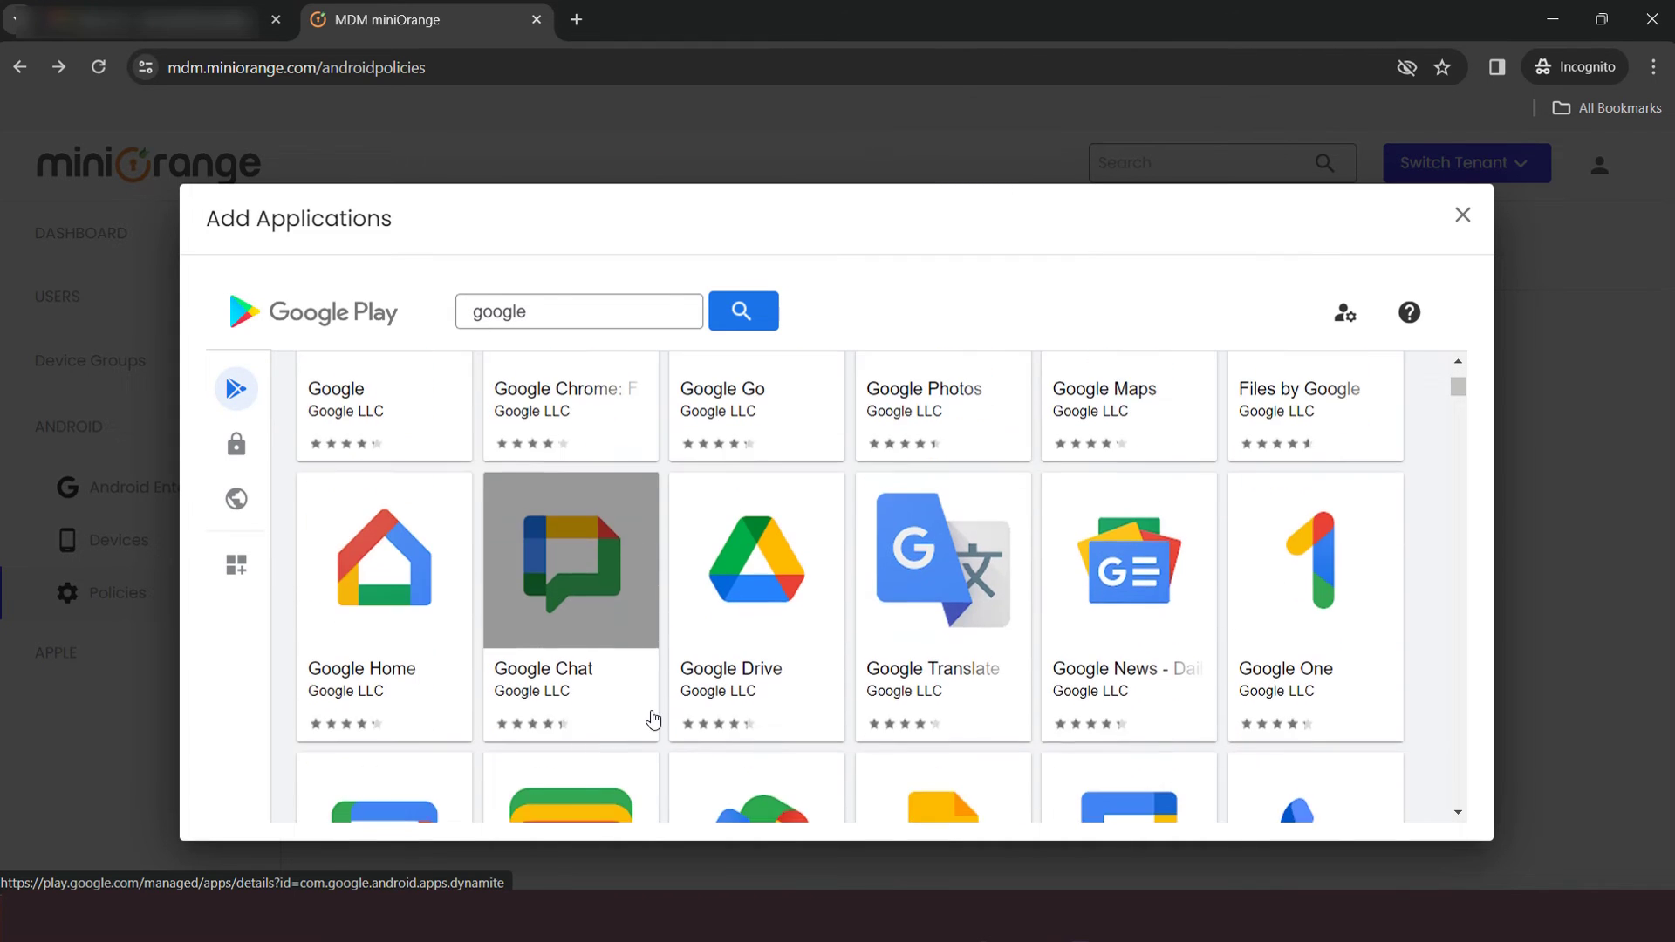
{"action": "scroll", "coordinate": [653, 719], "scroll_direction": "down", "scroll_amount": 3}
{"action": "left_click", "coordinate": [710, 419]}
{"action": "left_click", "coordinate": [1172, 618]}
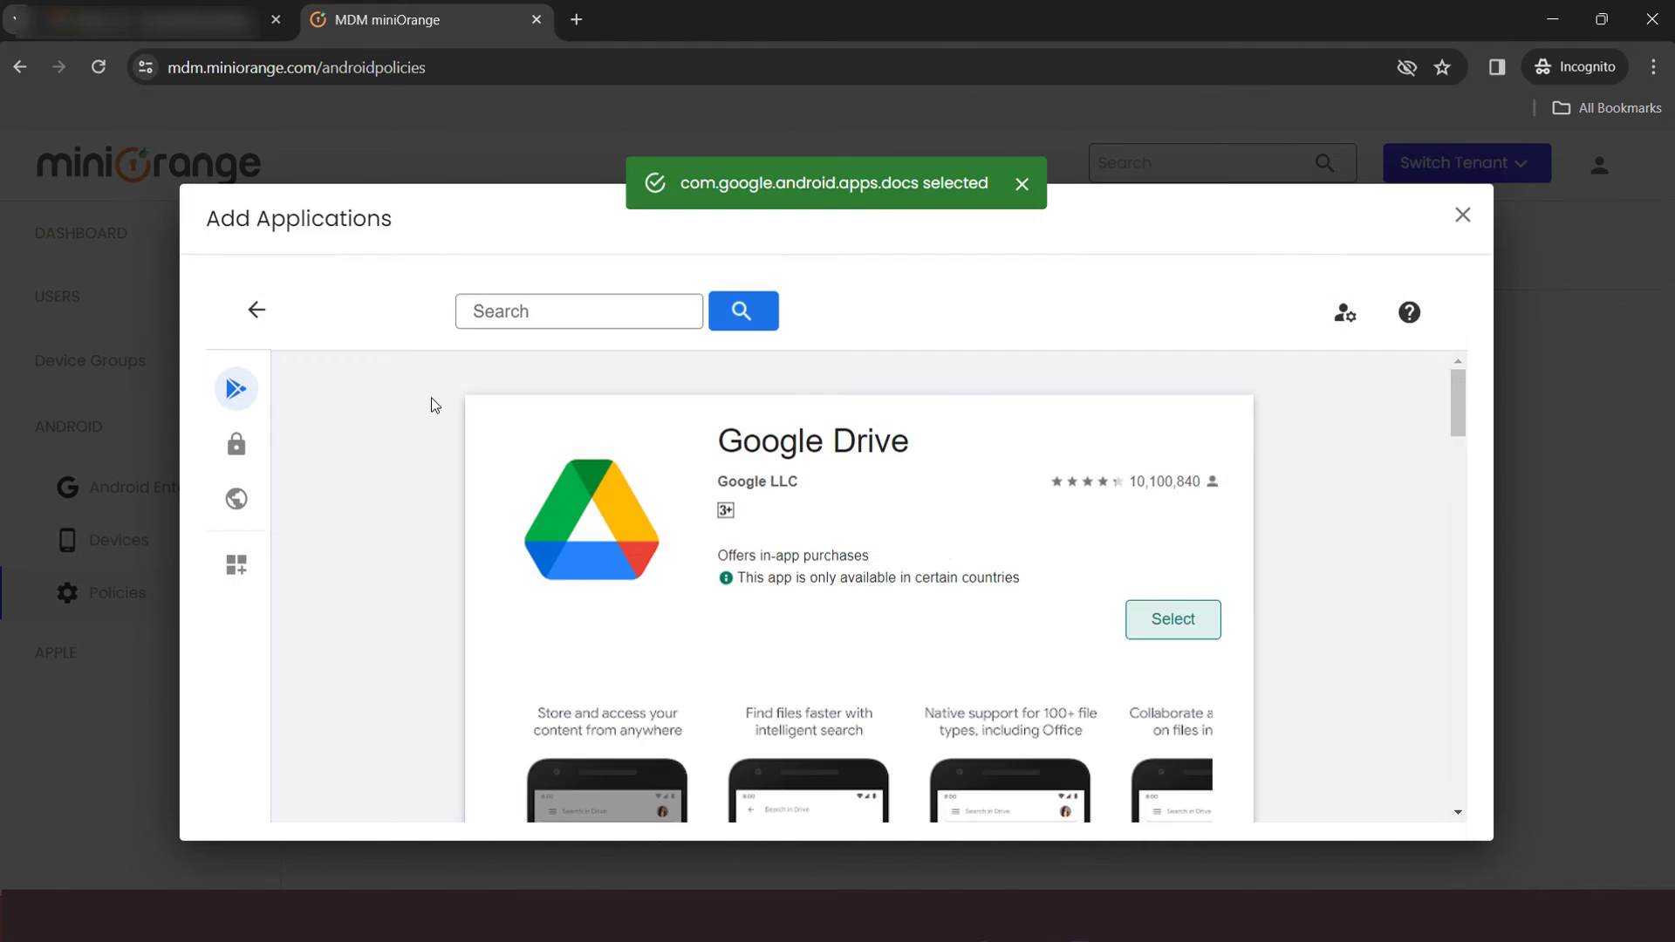
Select Google Calendar, Gmail and Google Meet, then close the Add Applications dialog
{"action": "left_click", "coordinate": [256, 310]}
{"action": "left_click", "coordinate": [986, 680]}
{"action": "left_click", "coordinate": [1171, 624]}
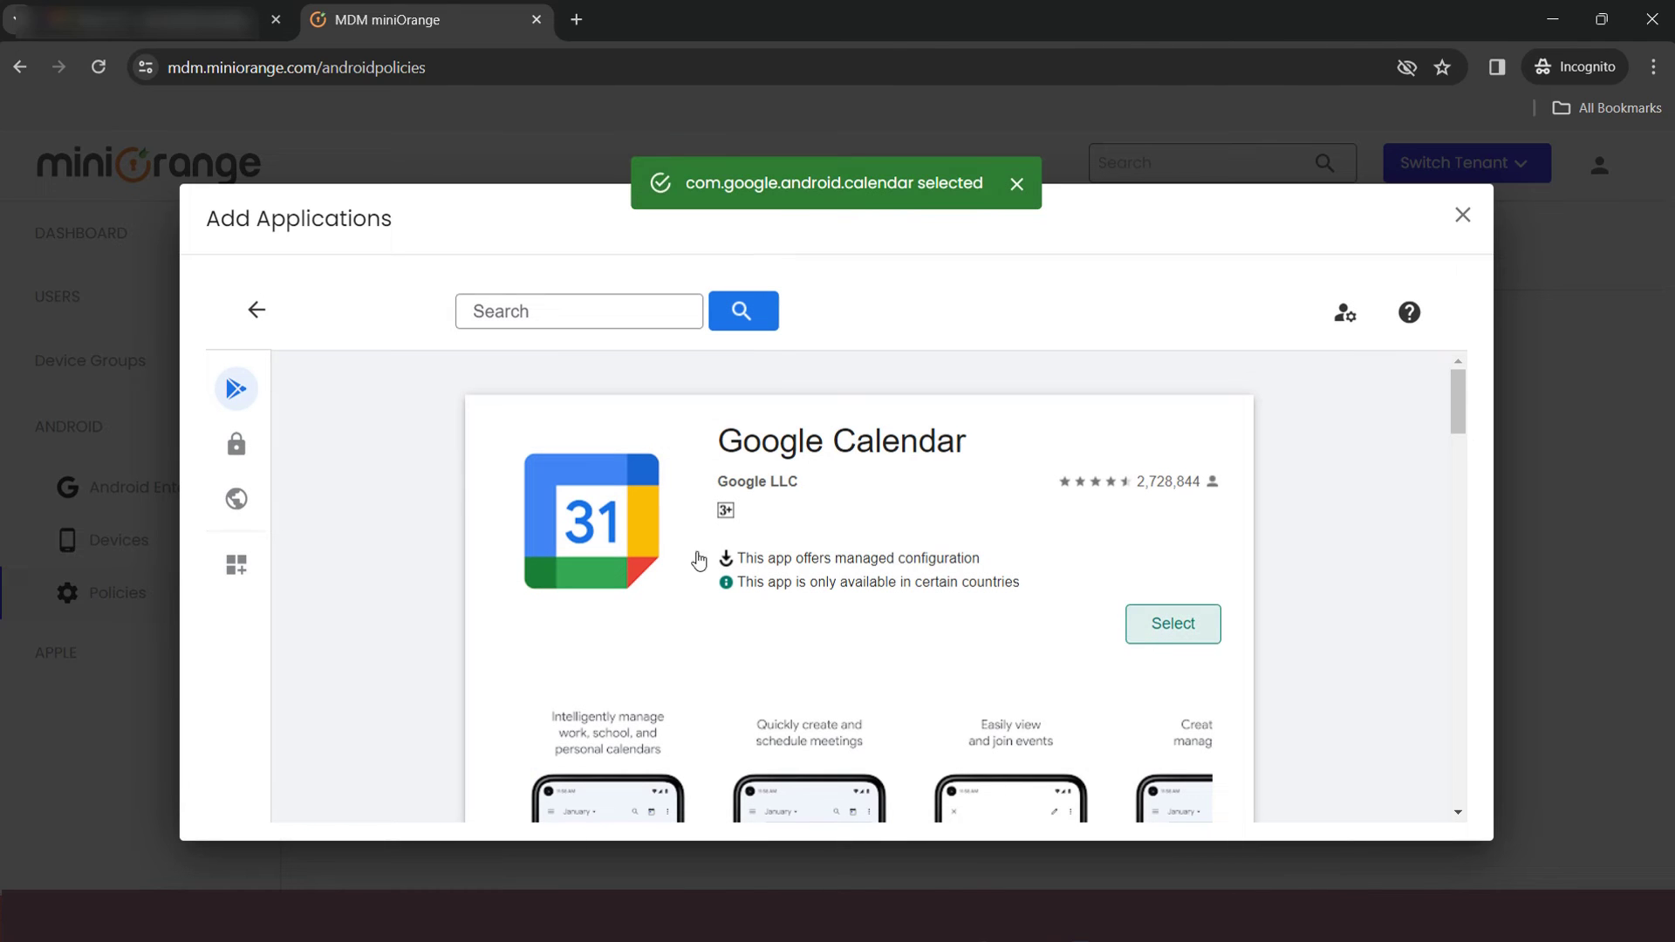
{"action": "left_click", "coordinate": [255, 310]}
{"action": "scroll", "coordinate": [751, 710], "scroll_direction": "down", "scroll_amount": 3}
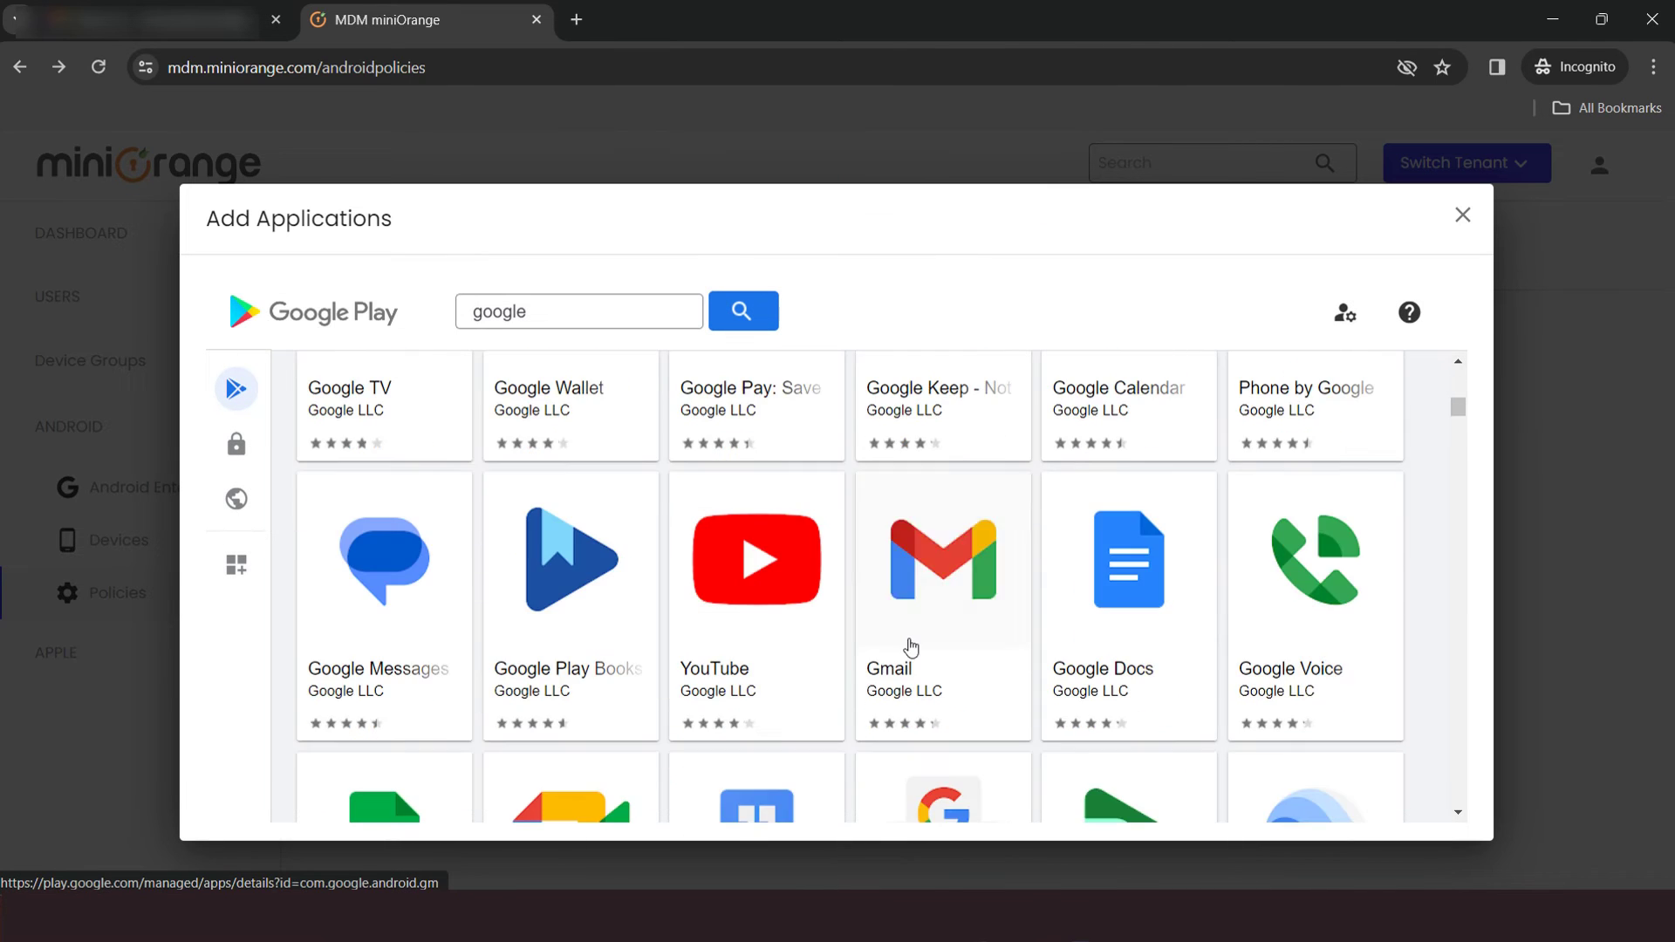
{"action": "left_click", "coordinate": [864, 623]}
{"action": "scroll", "coordinate": [711, 431], "scroll_direction": "down", "scroll_amount": 1}
{"action": "left_click", "coordinate": [1172, 533]}
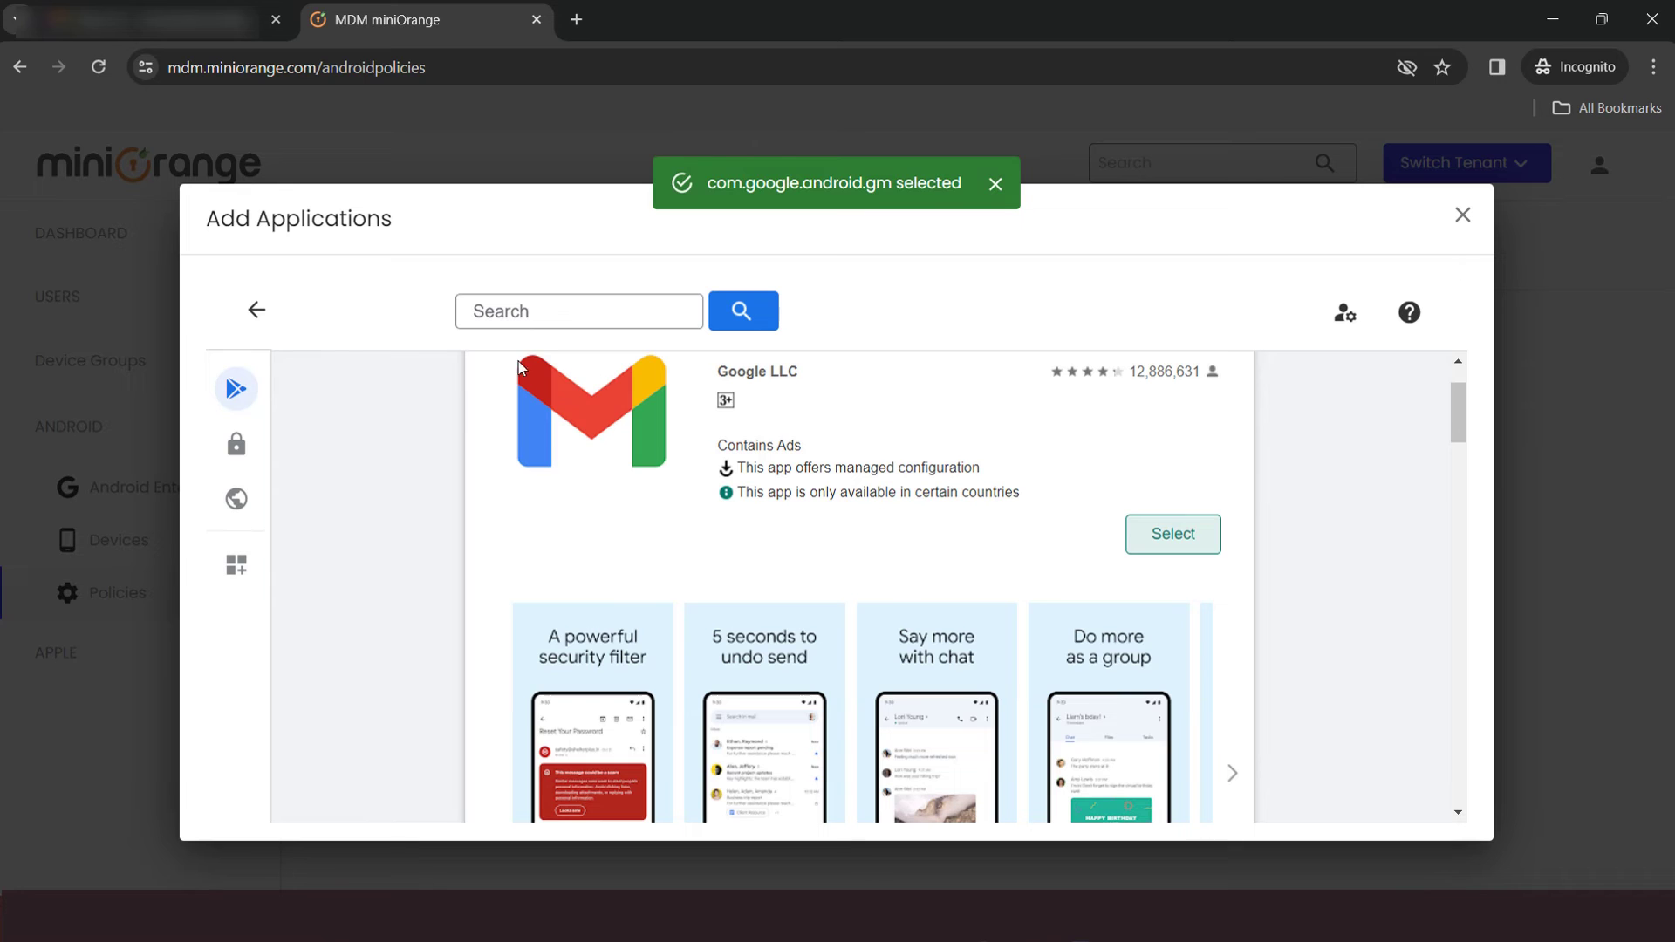
{"action": "left_click", "coordinate": [253, 309]}
{"action": "scroll", "coordinate": [576, 663], "scroll_direction": "down", "scroll_amount": 2}
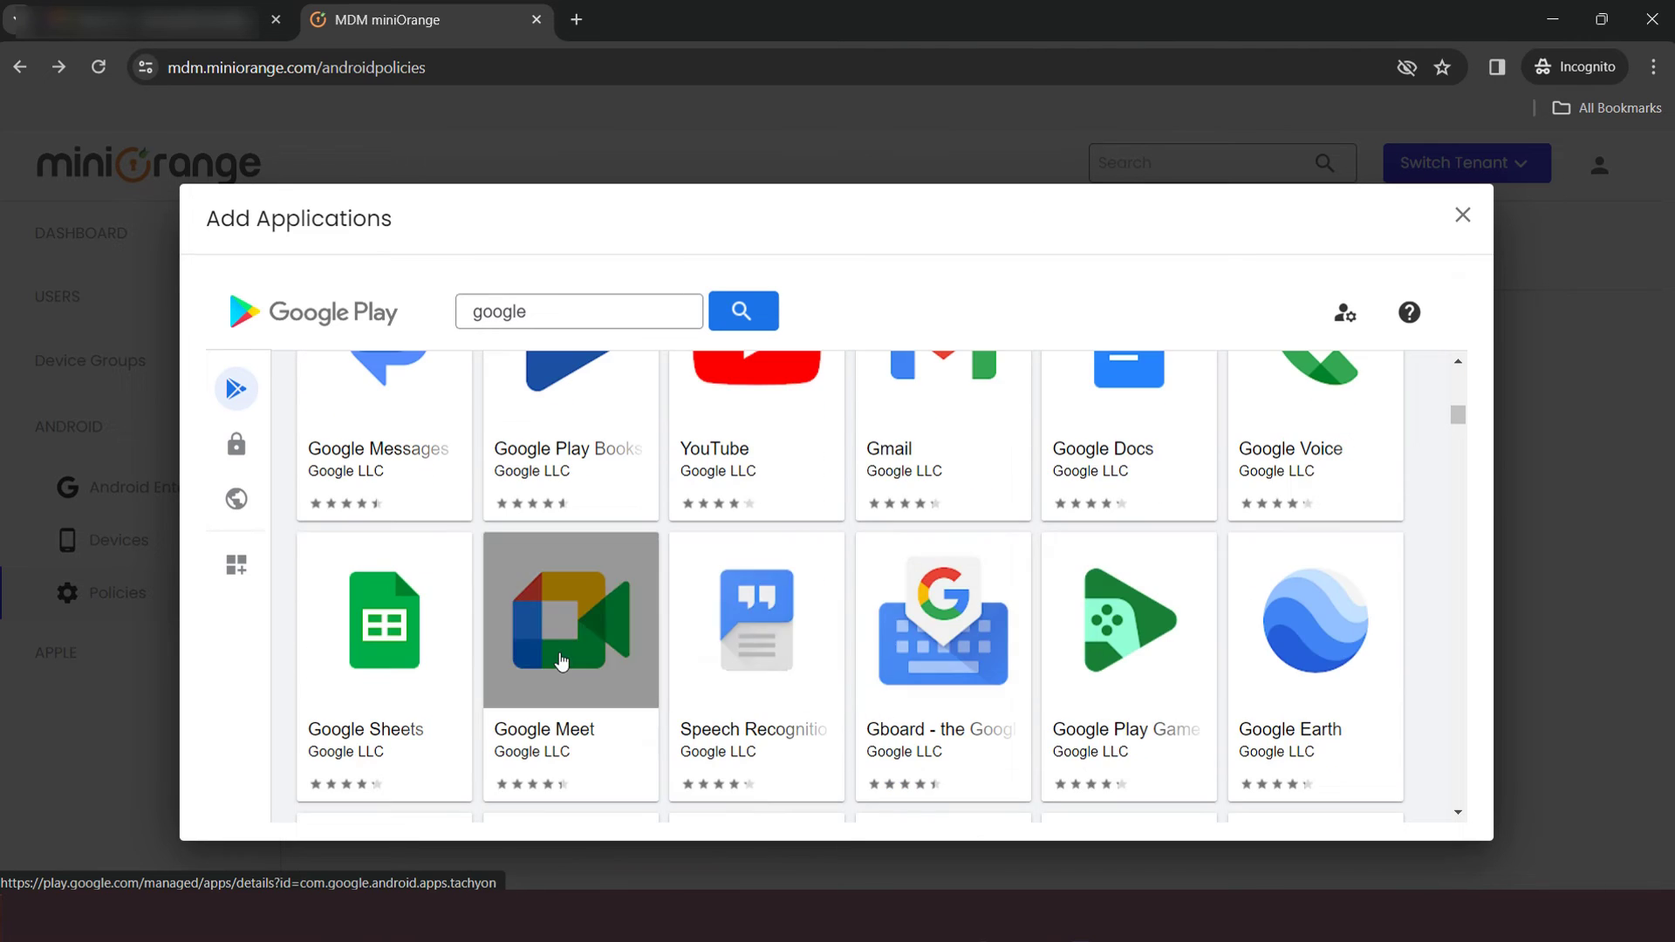
{"action": "left_click", "coordinate": [576, 663]}
{"action": "left_click", "coordinate": [1177, 602]}
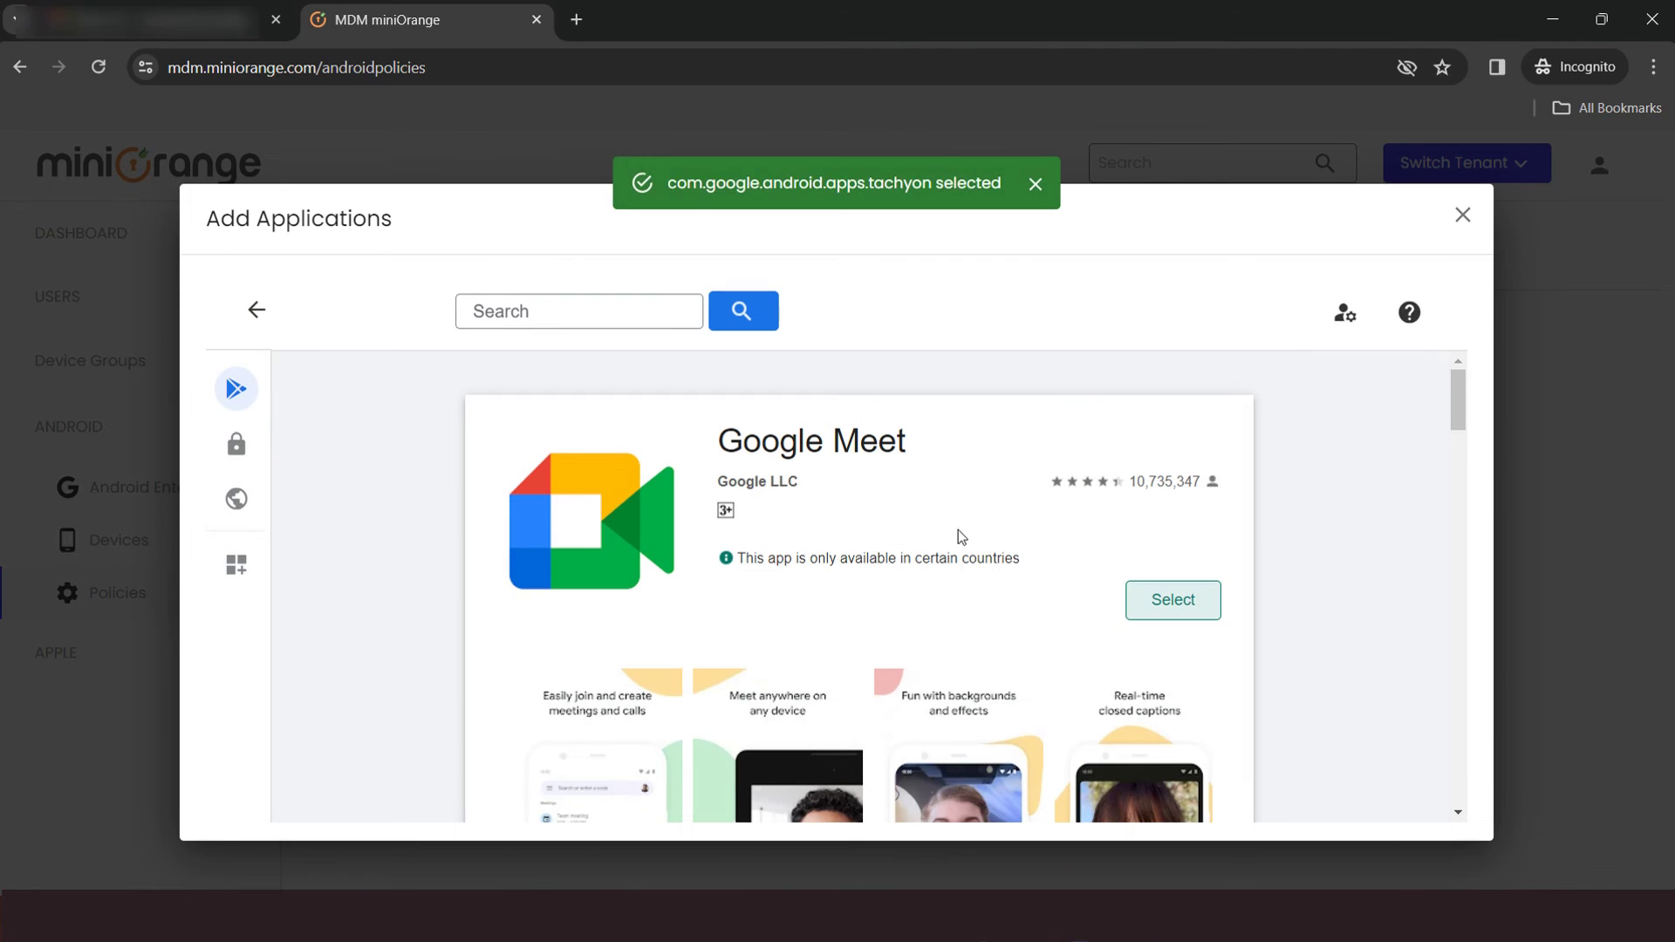
{"action": "left_click", "coordinate": [1462, 216]}
Set Google Drive's install type to Available and Google Calendar's to Preinstalled
{"action": "scroll", "coordinate": [1249, 517], "scroll_direction": "down", "scroll_amount": 1}
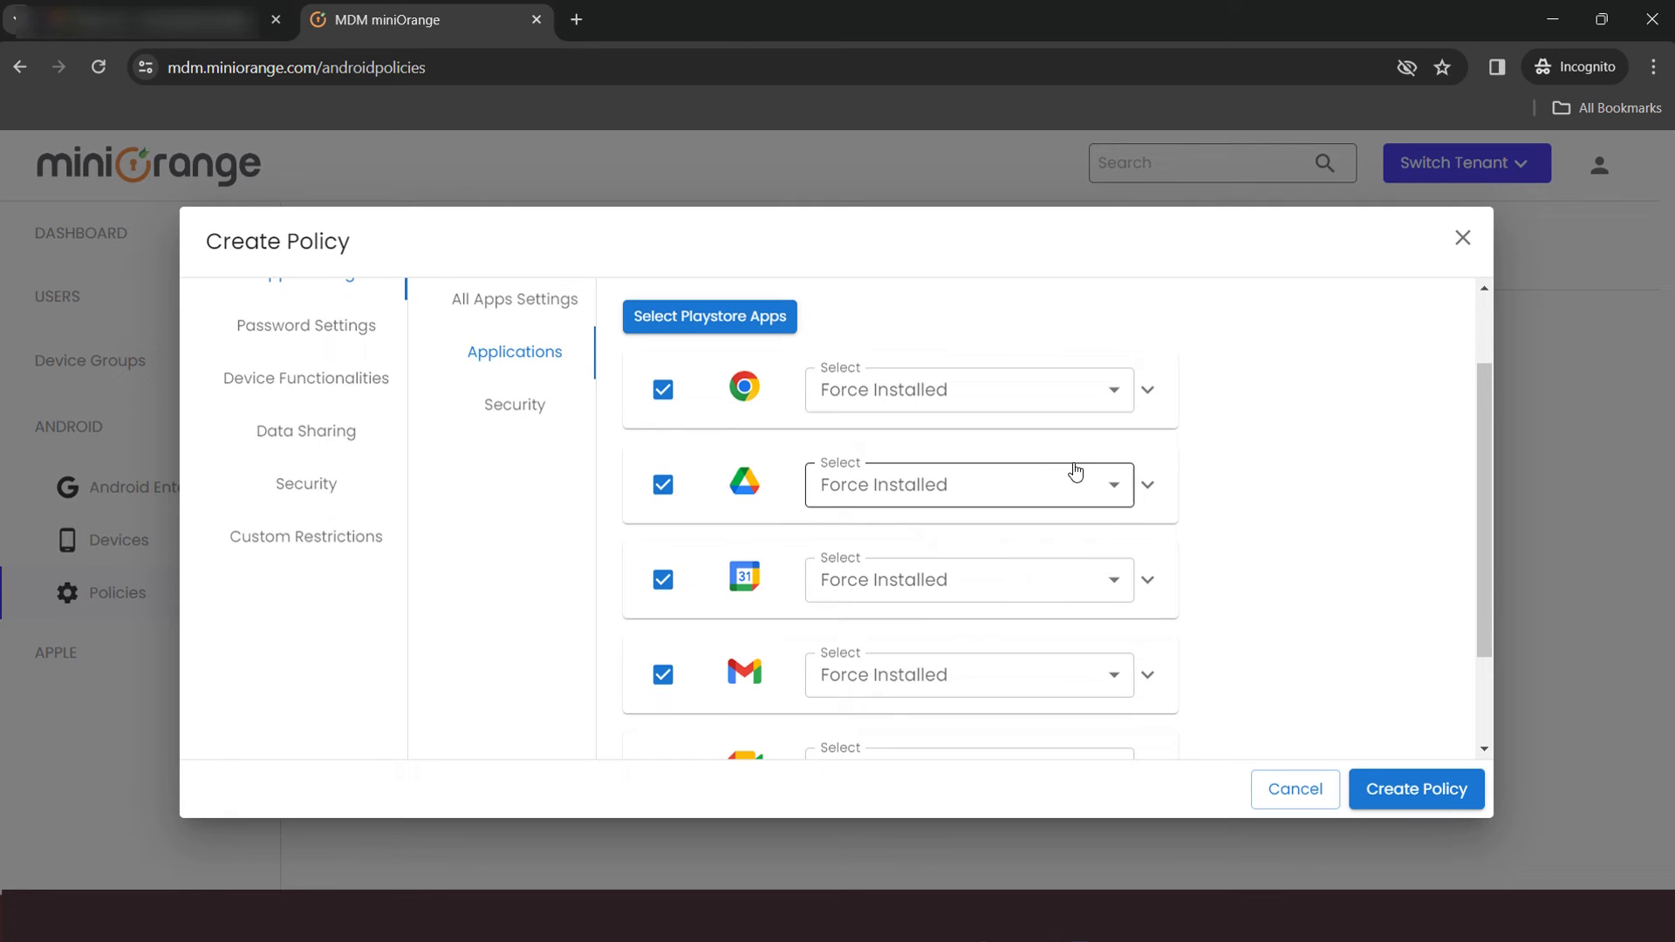
{"action": "left_click", "coordinate": [1118, 491]}
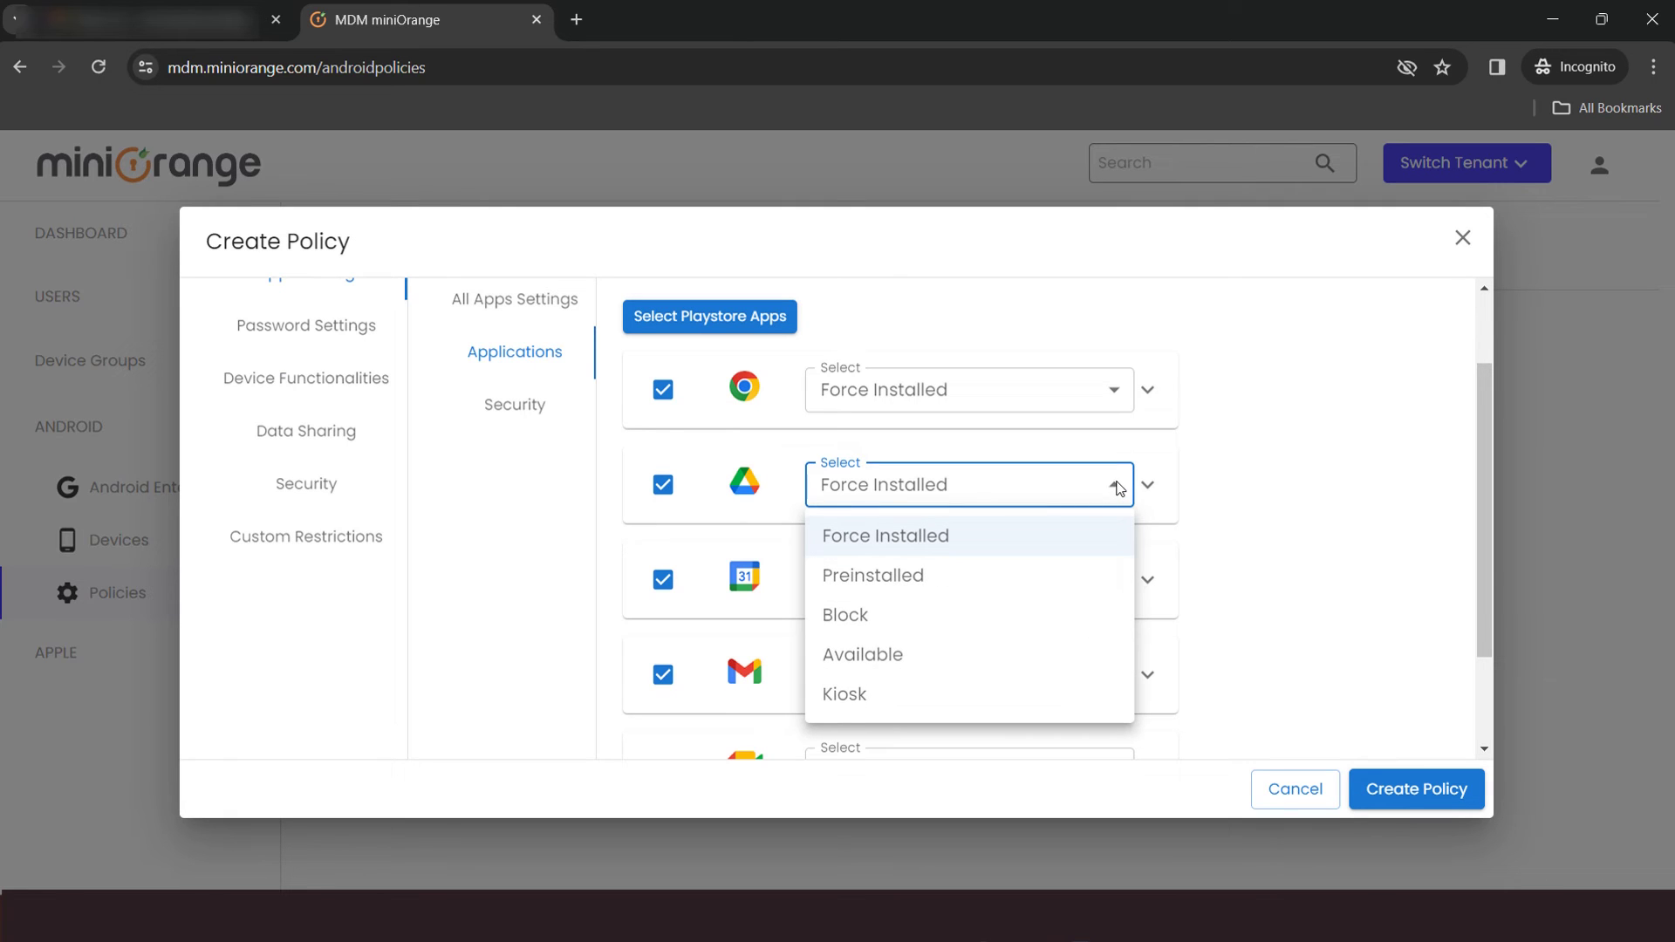
{"action": "left_click", "coordinate": [1065, 648]}
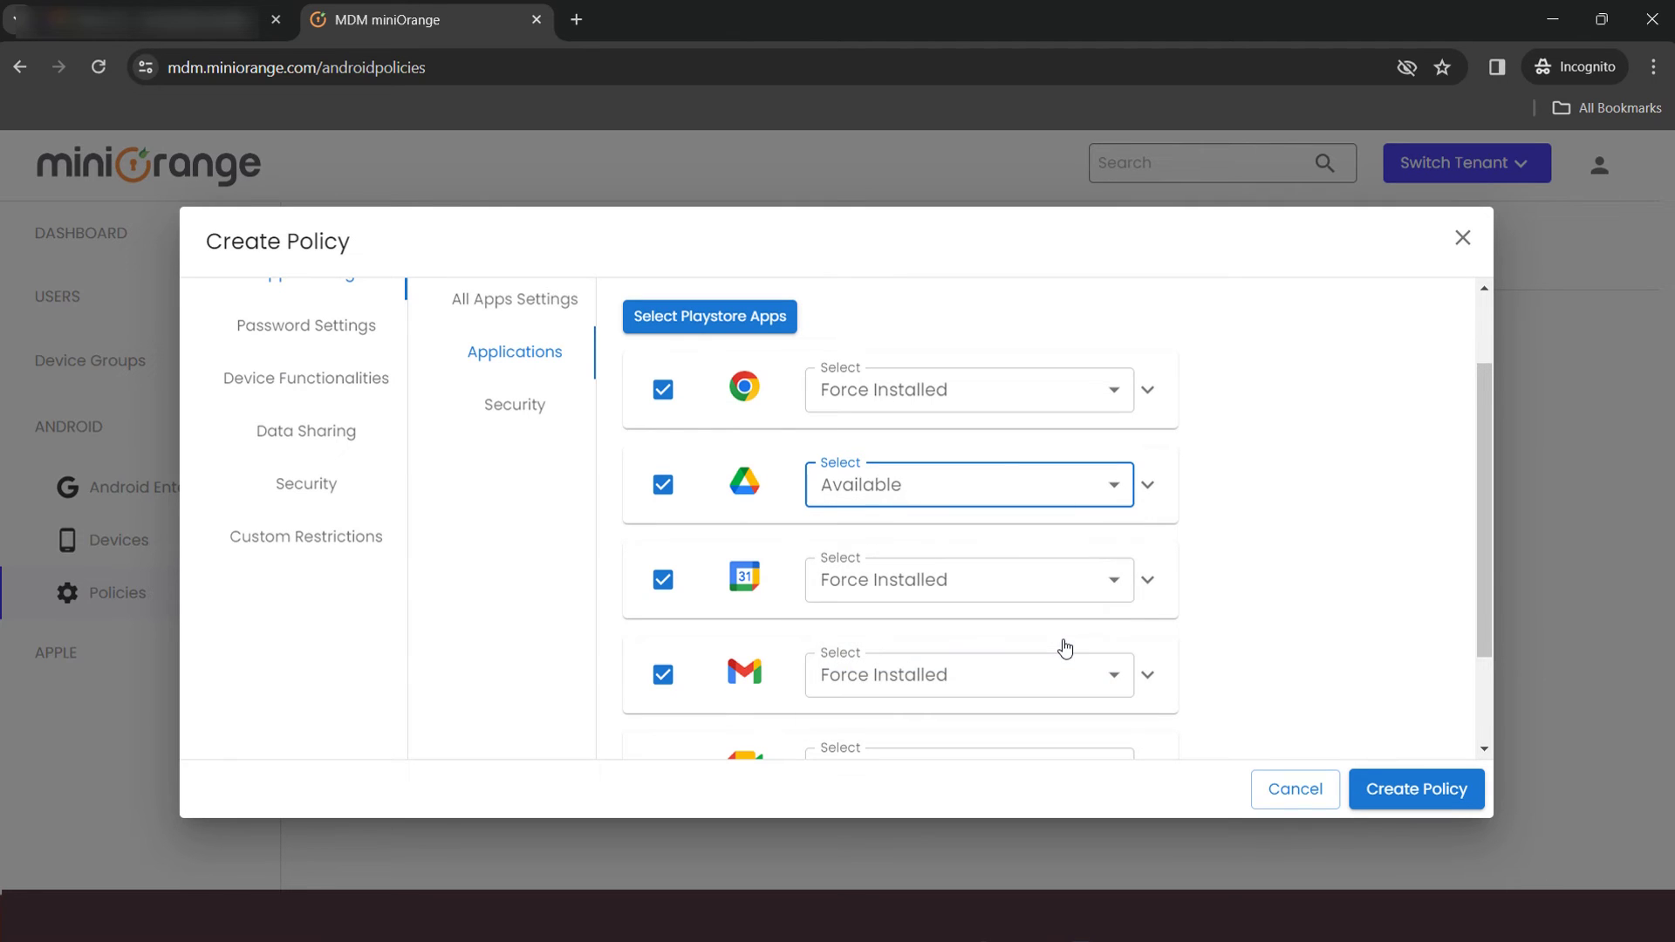
{"action": "left_click", "coordinate": [1122, 596]}
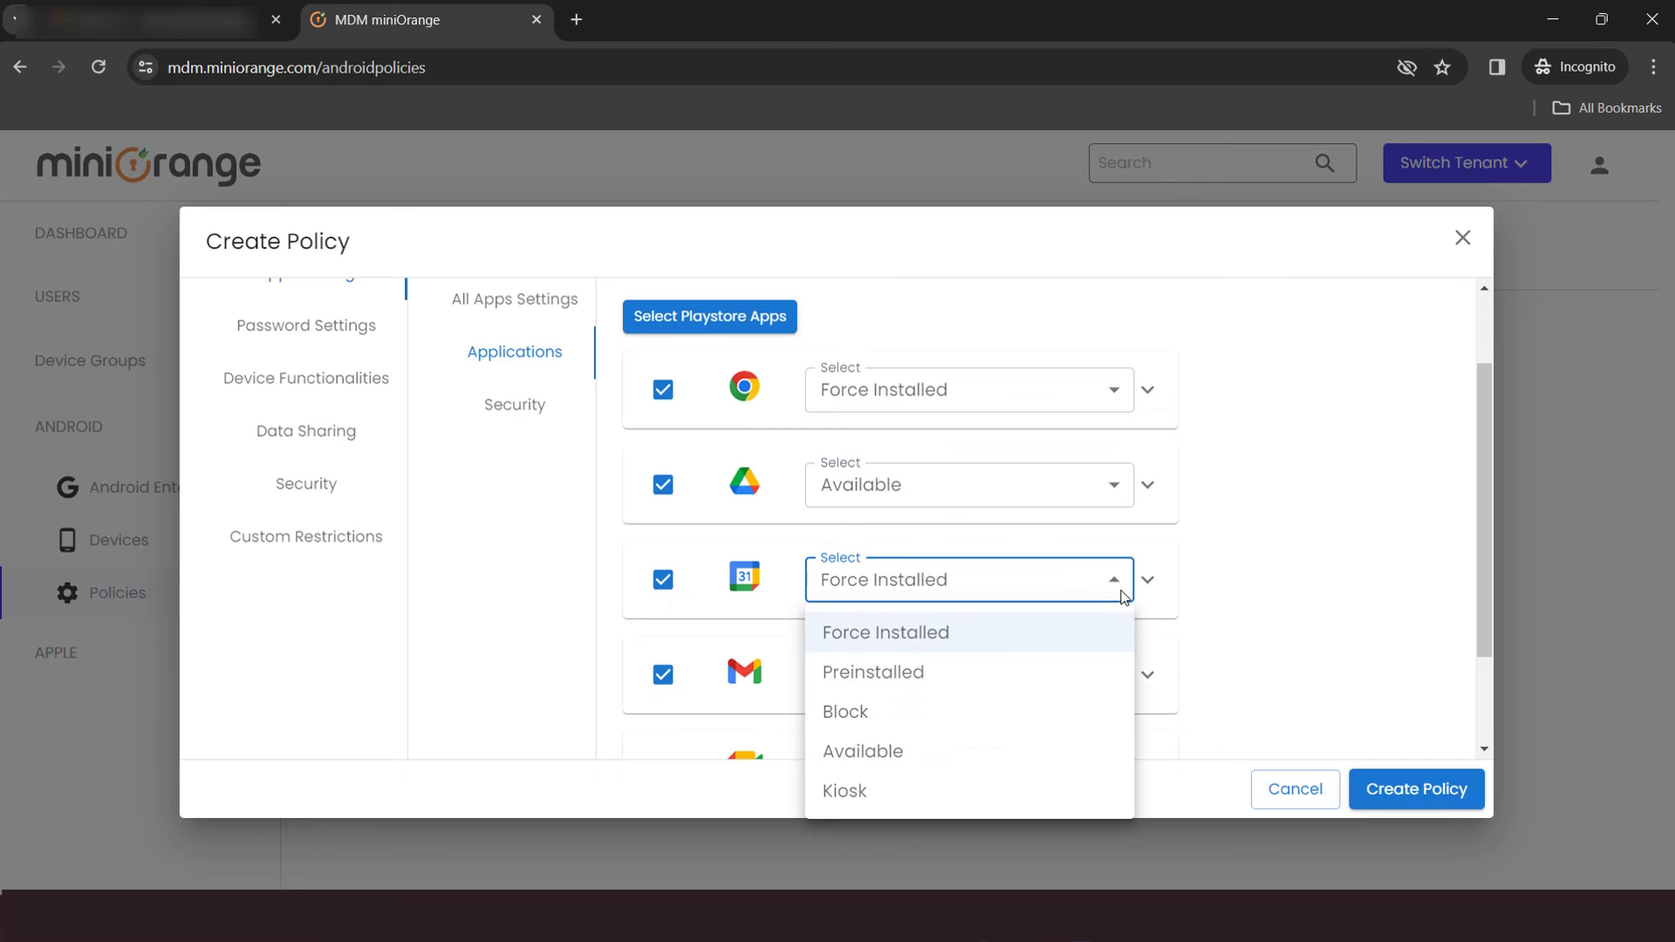
{"action": "left_click", "coordinate": [947, 674]}
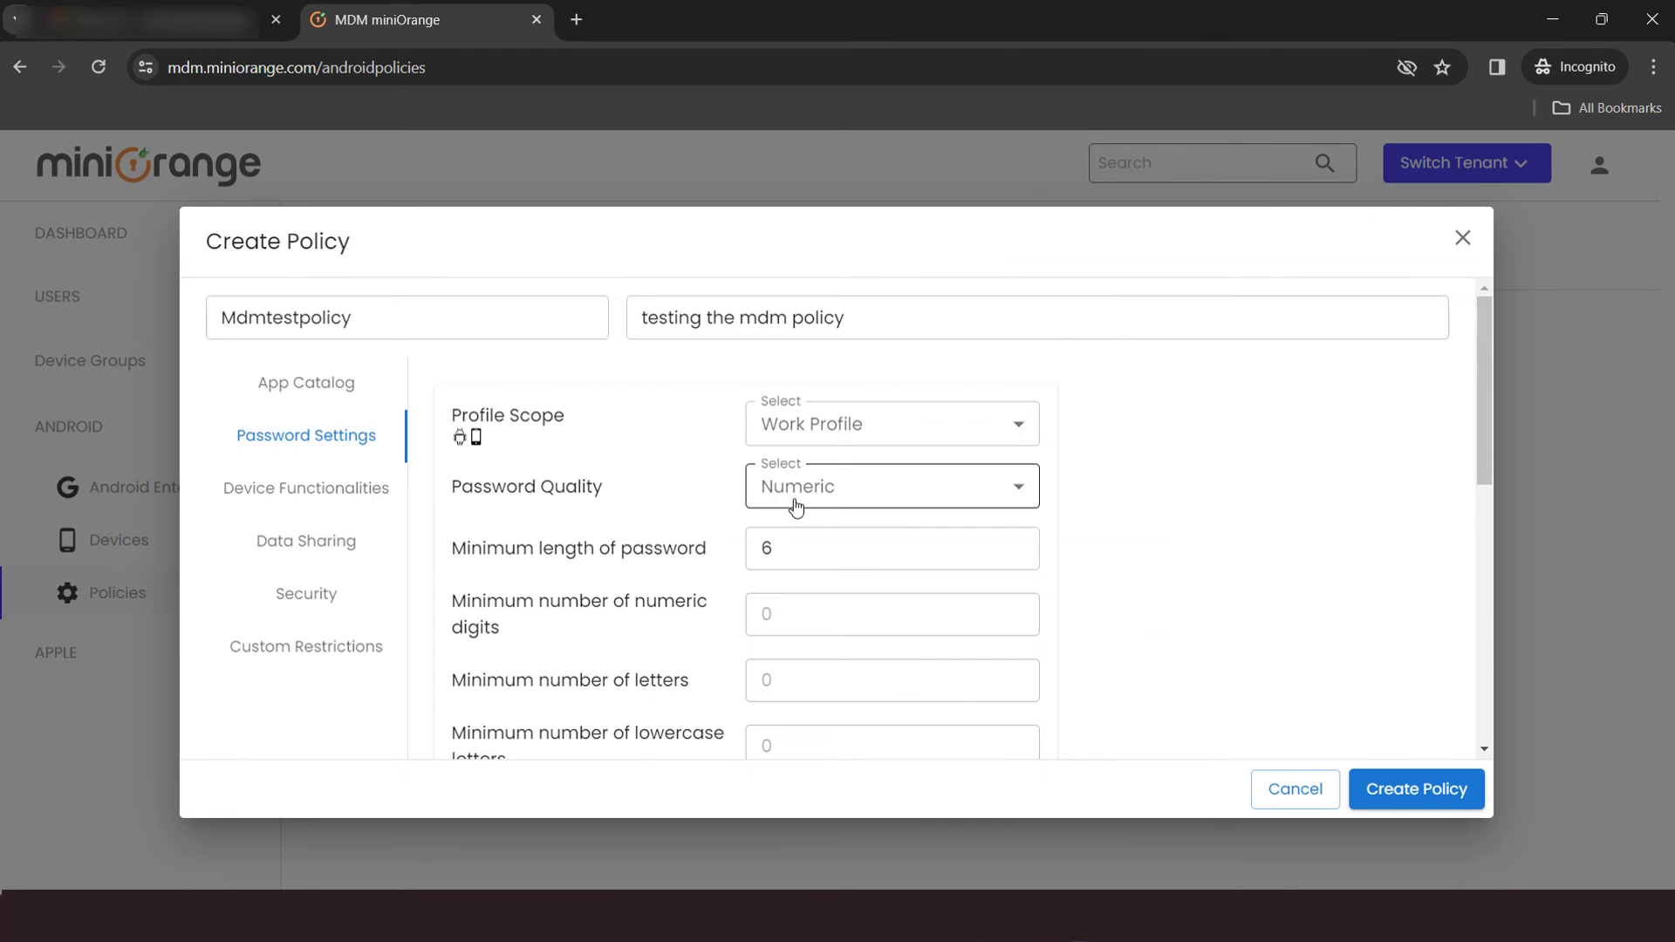
{"action": "scroll", "coordinate": [878, 523], "scroll_direction": "down", "scroll_amount": 7}
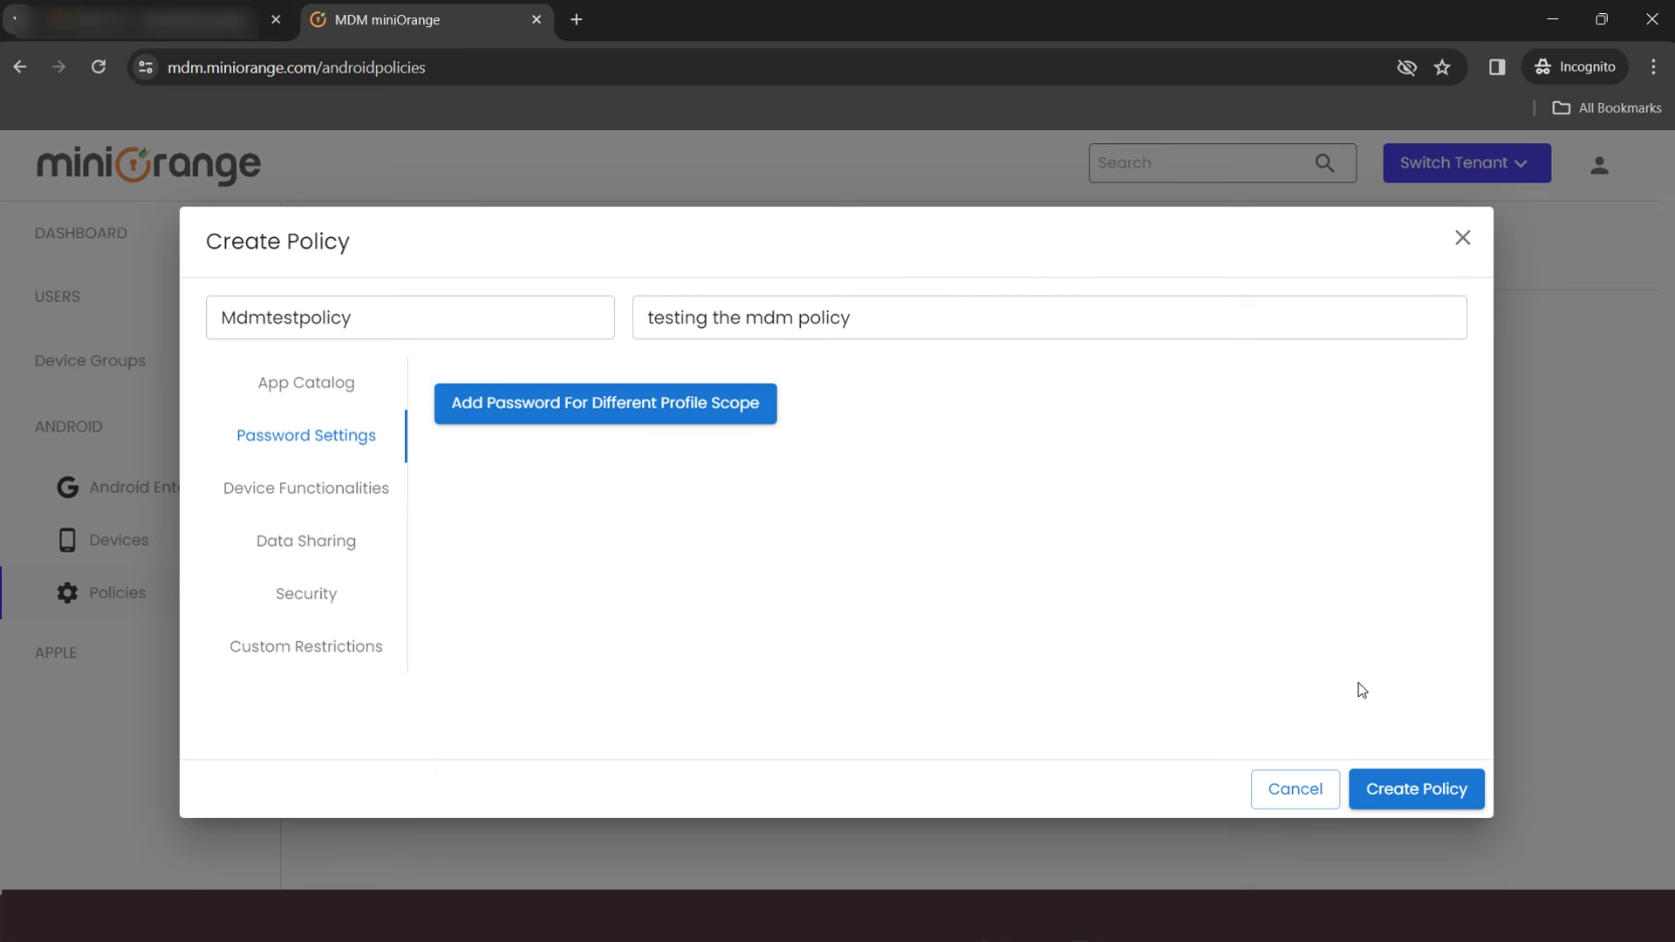
Save Mdmtestpolicy with its configured app settings
{"action": "left_click", "coordinate": [1413, 794]}
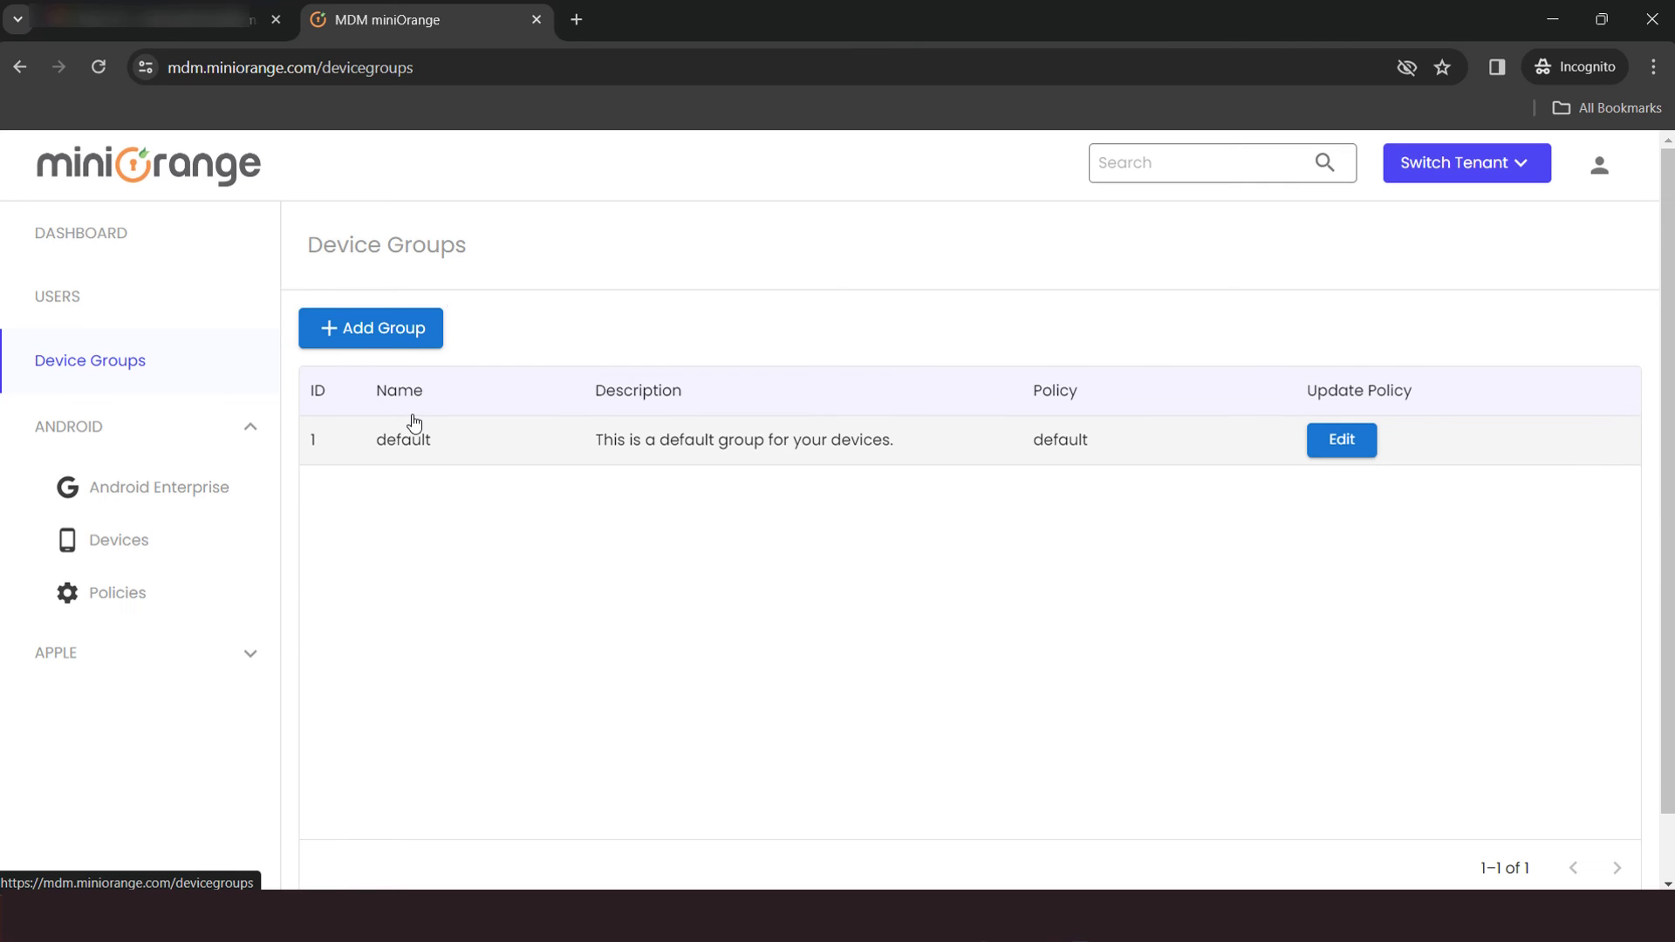
Add device group 'MdmtestGroup', described 'Testing MDM Groups', assigned to Mdmtestpolicy
{"action": "left_click", "coordinate": [401, 342]}
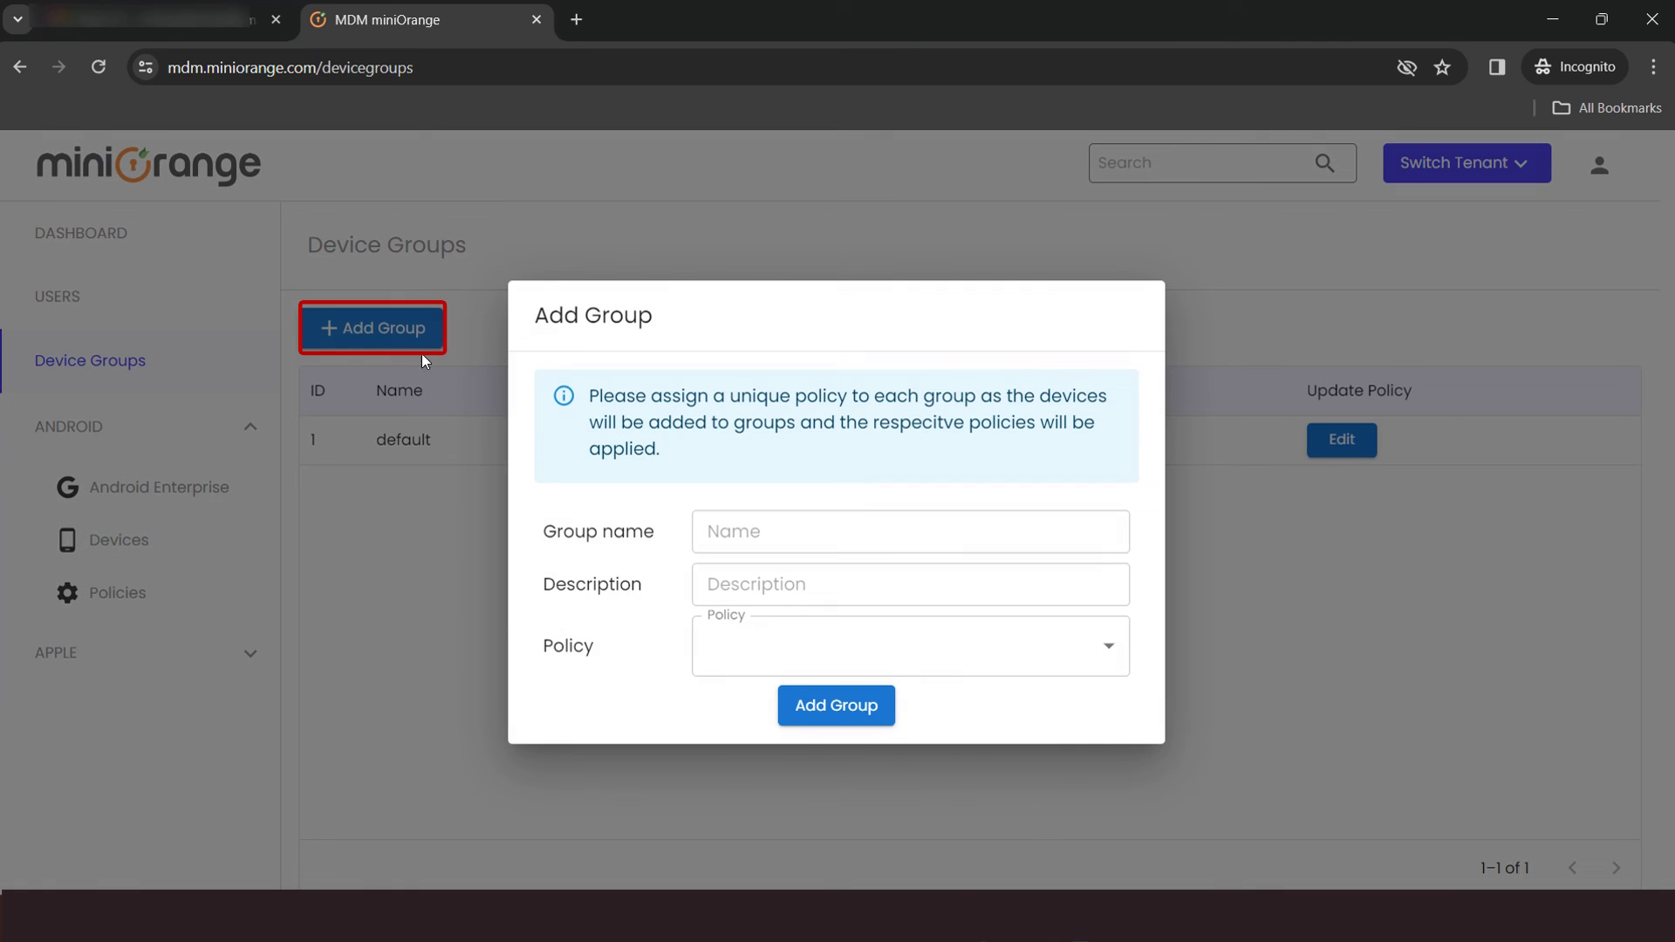
{"action": "left_click", "coordinate": [753, 523]}
{"action": "type", "text": "Mdmtest"}
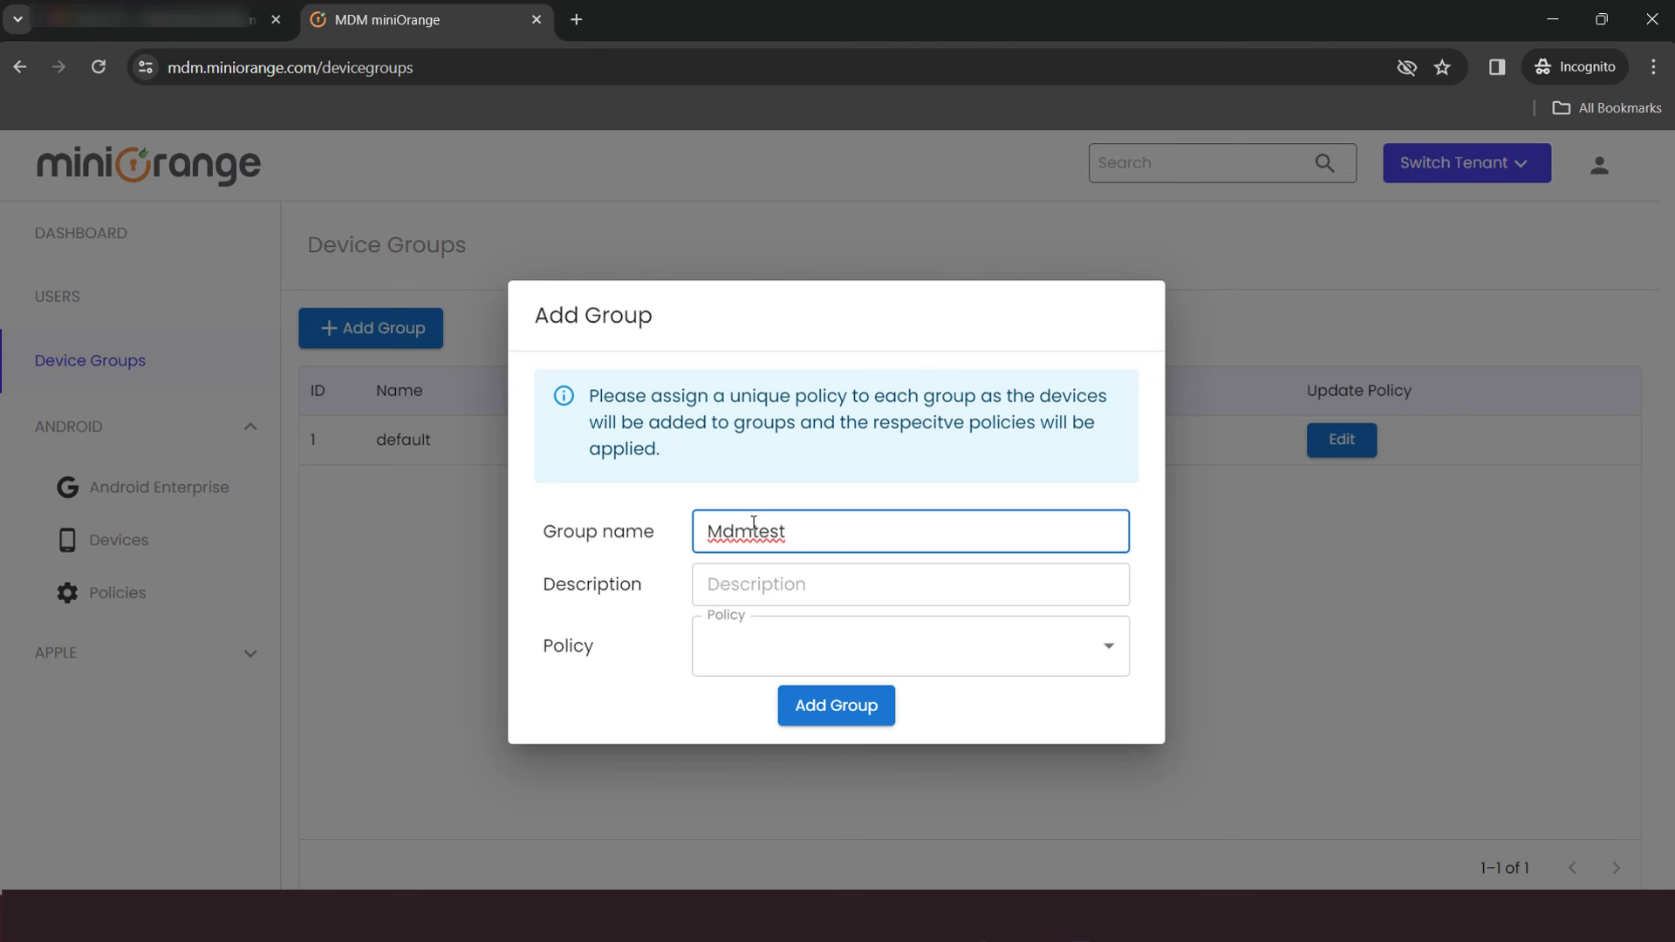
{"action": "type", "text": "Group"}
{"action": "left_click", "coordinate": [789, 584]}
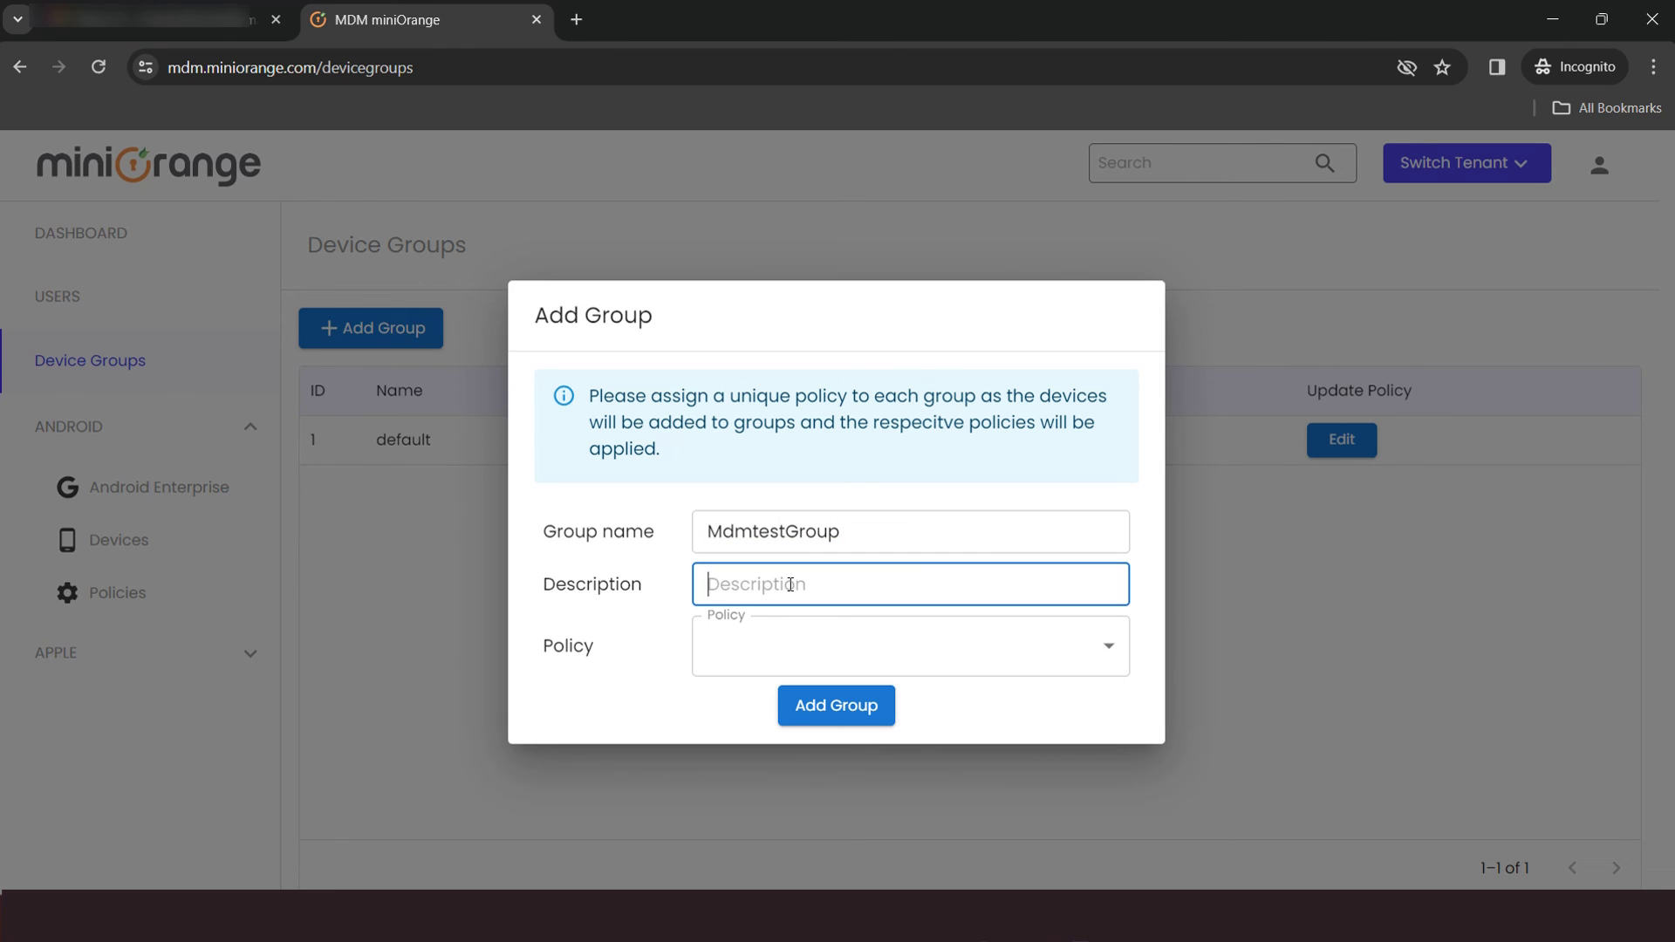
{"action": "type", "text": "Testing MDM Groups"}
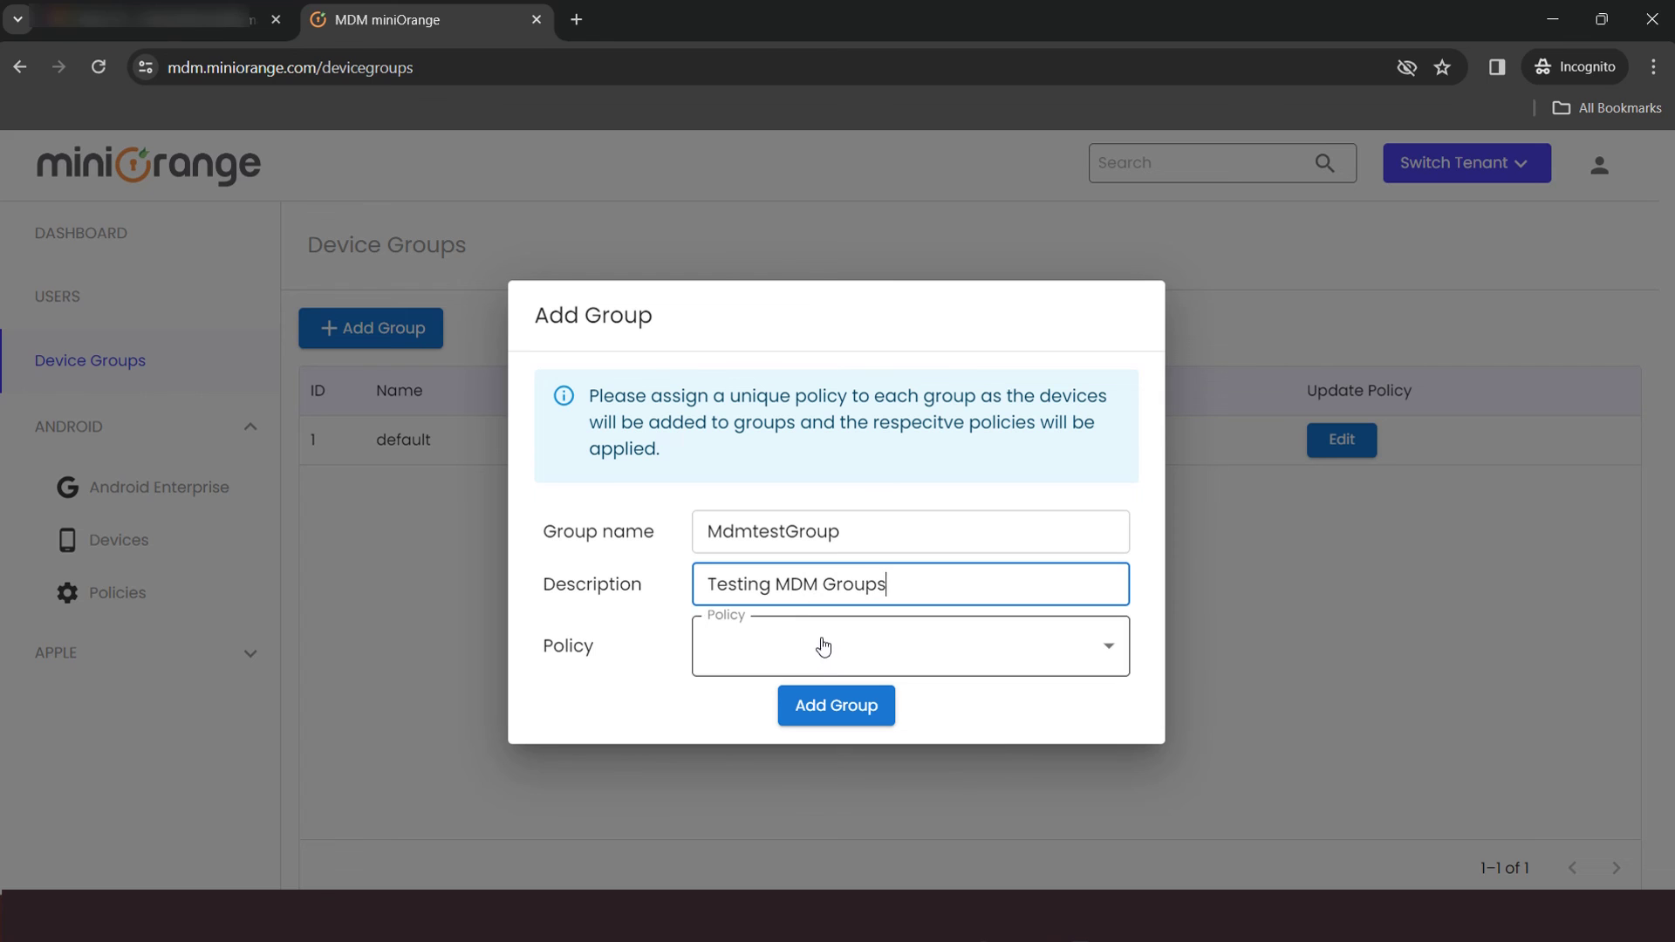
{"action": "left_click", "coordinate": [824, 647]}
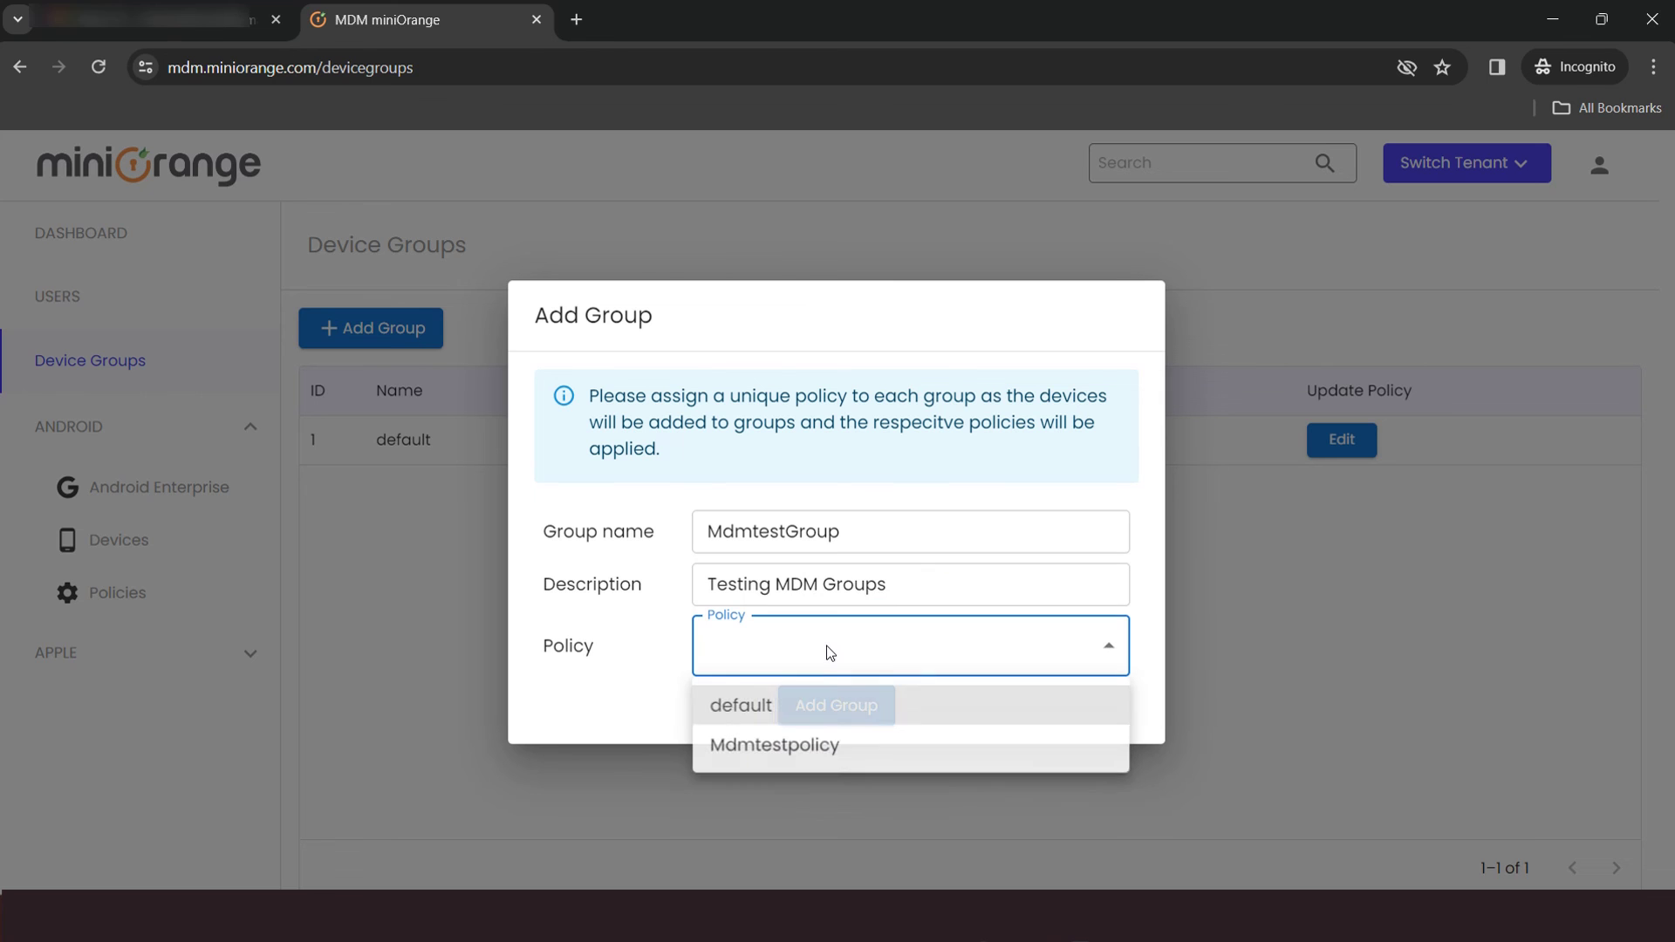
{"action": "left_click", "coordinate": [830, 747]}
{"action": "left_click", "coordinate": [834, 725]}
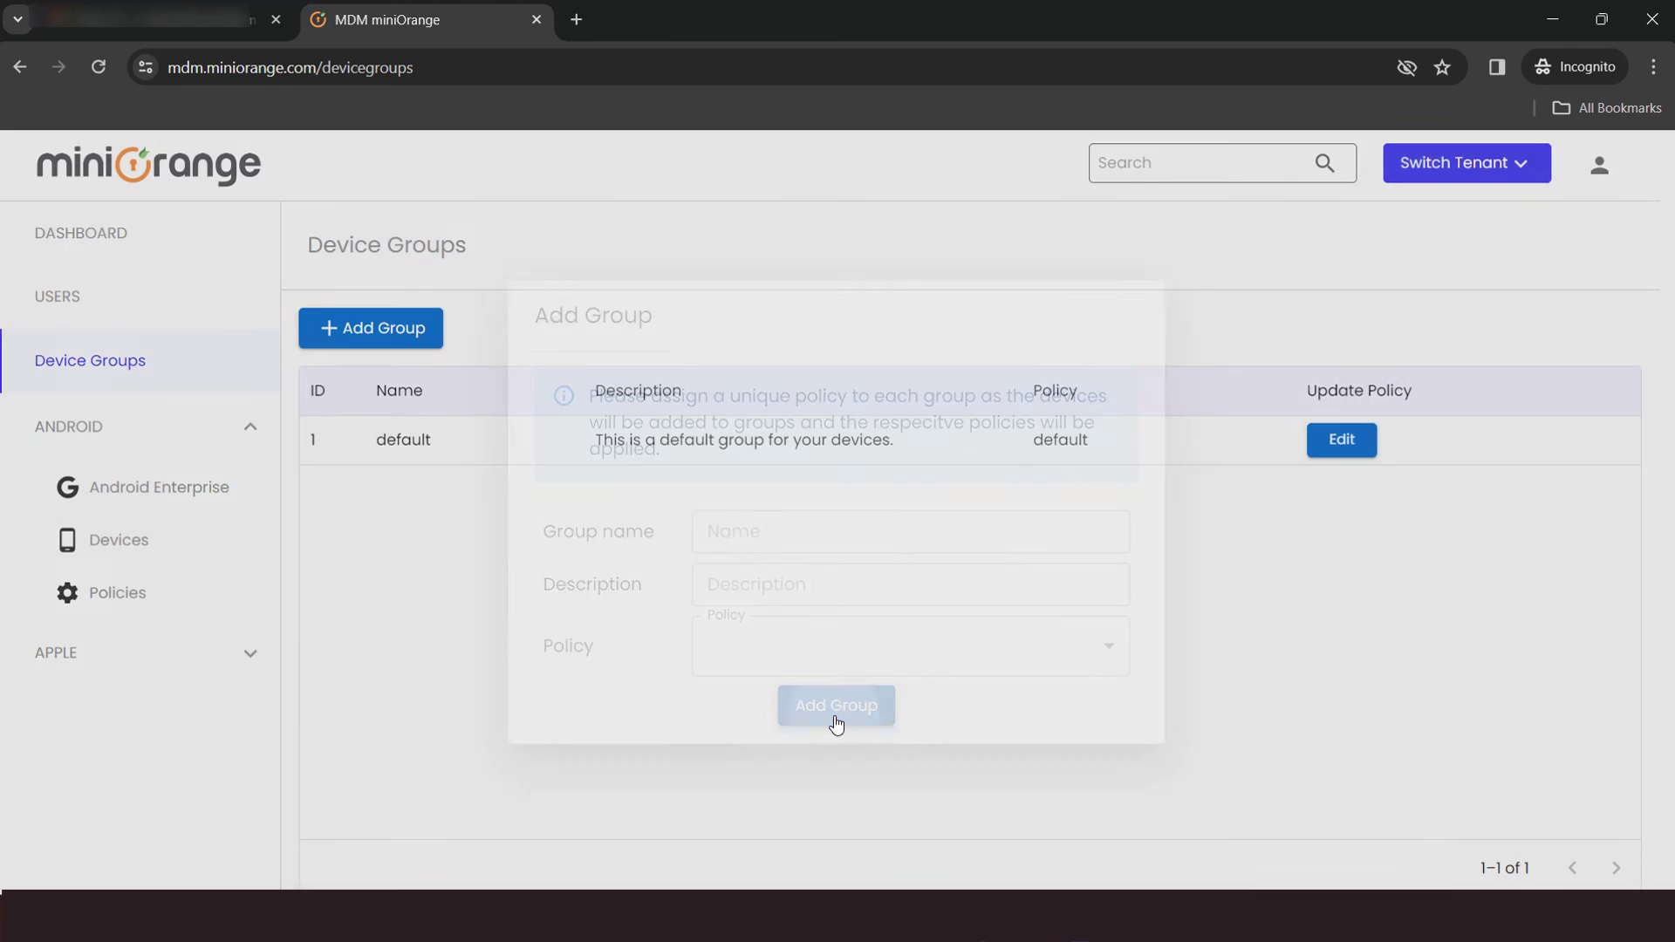